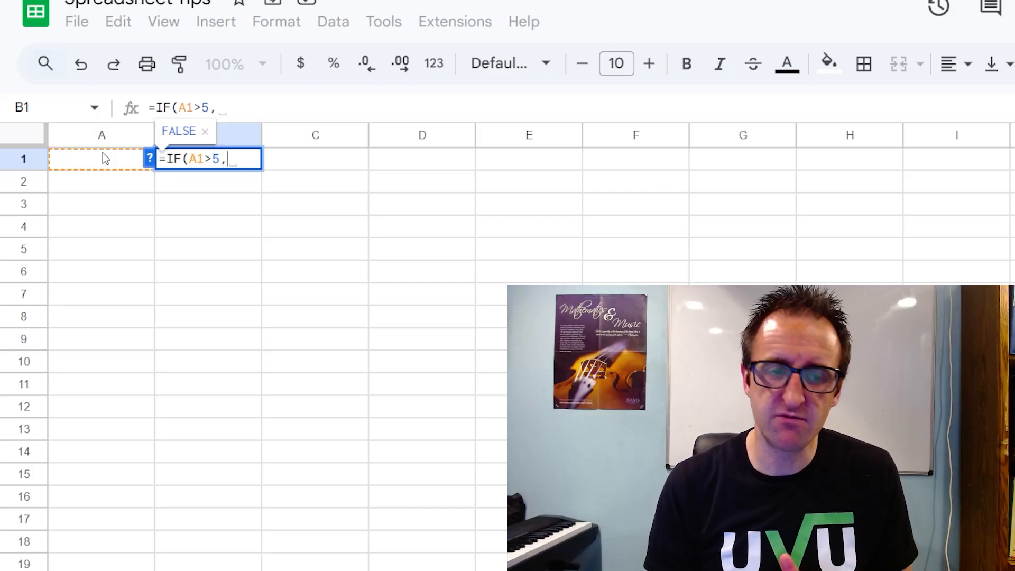
Step: Complete the IF formula in B1 so it returns 8 when A1 is greater than 5 and 3 otherwise
{"action": "type", "text": "8)"}
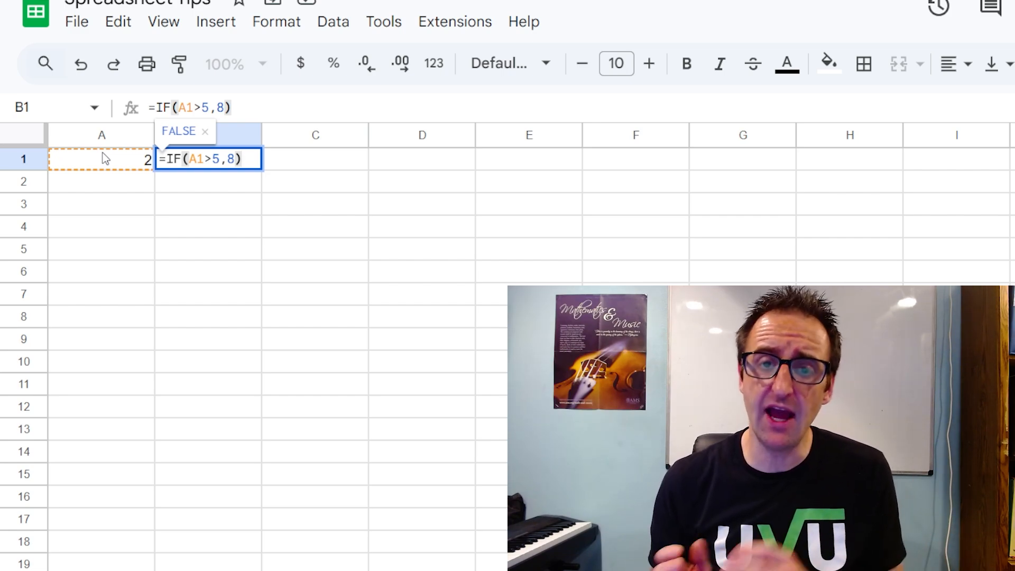
{"action": "key", "text": "Return"}
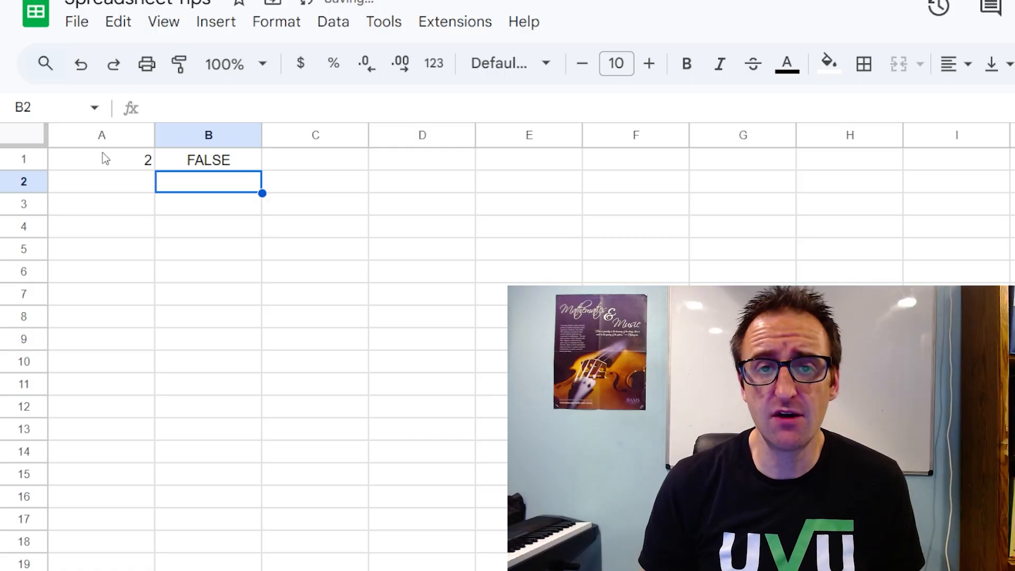
{"action": "key", "text": "Up"}
{"action": "left_click", "coordinate": [234, 110]}
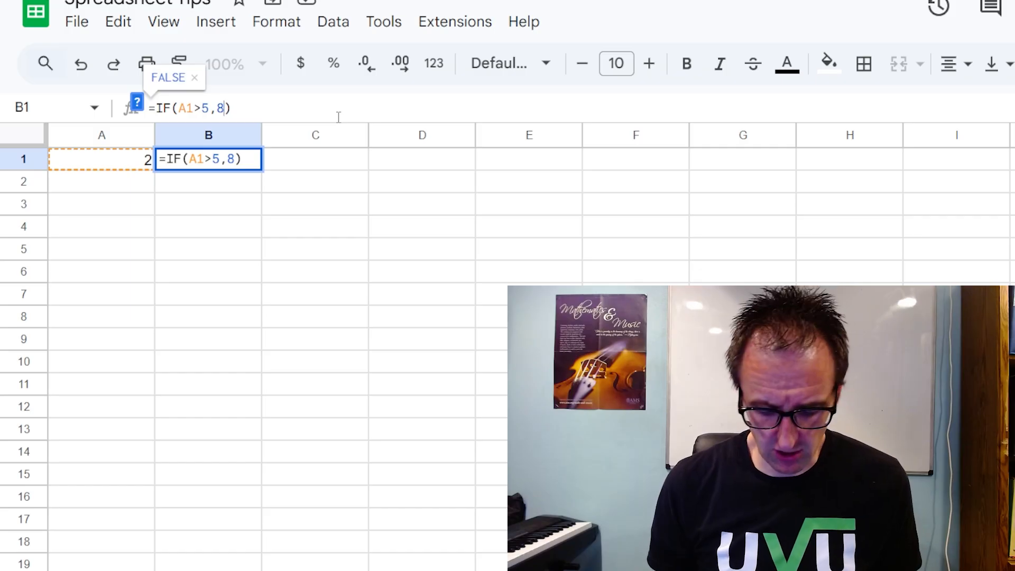
{"action": "type", "text": ","}
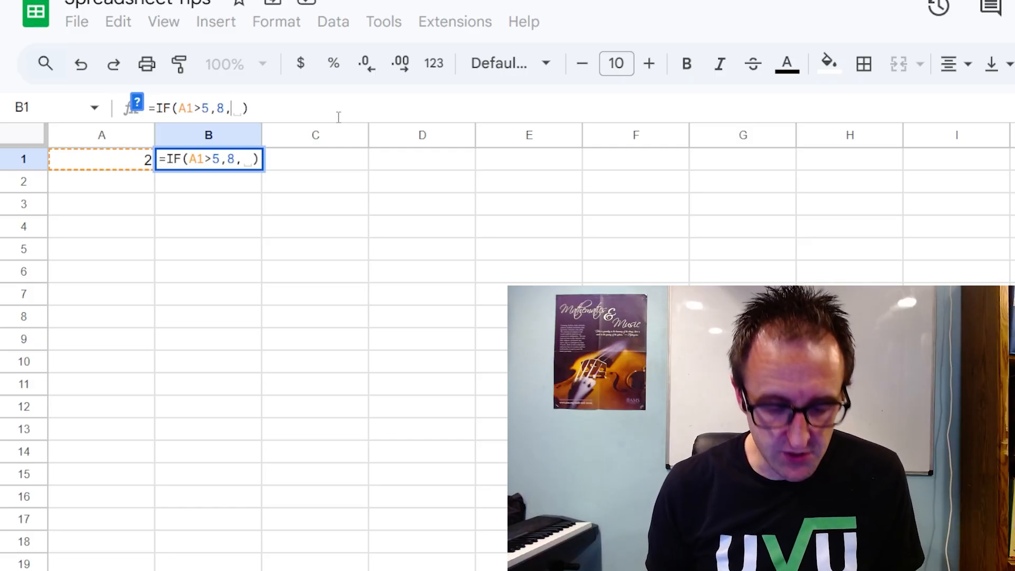
{"action": "type", "text": "3"}
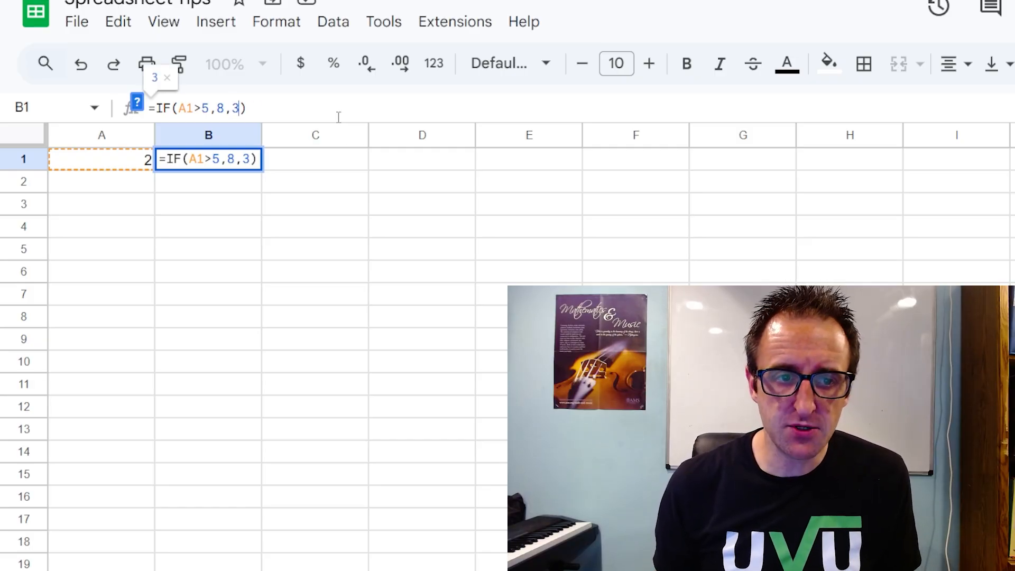
{"action": "key", "text": "Return"}
Step: Set A1 to 7 and fill the IF formula from B1 down through B10
{"action": "key", "text": "Up"}
{"action": "key", "text": "Left"}
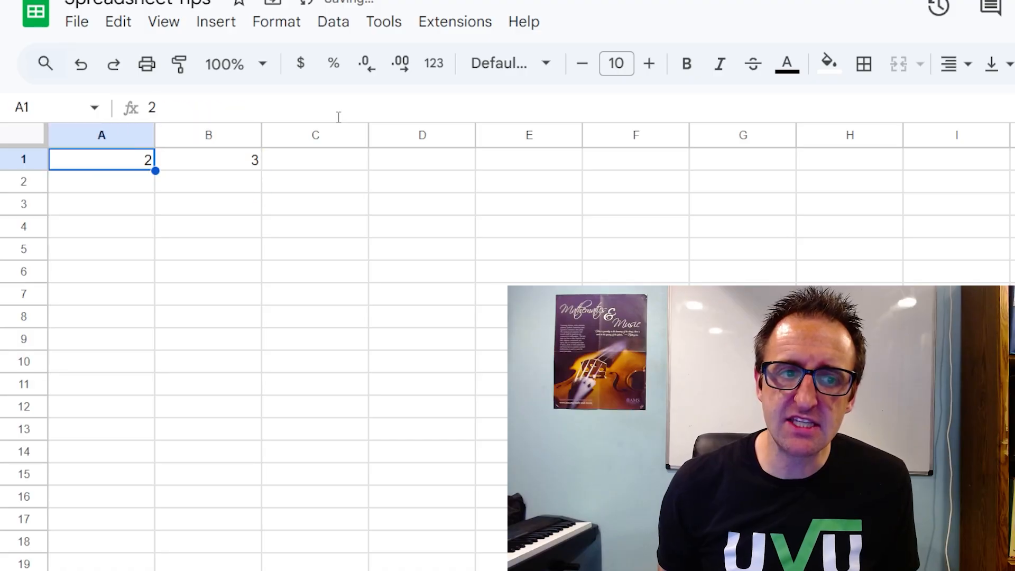
{"action": "key", "text": "Right"}
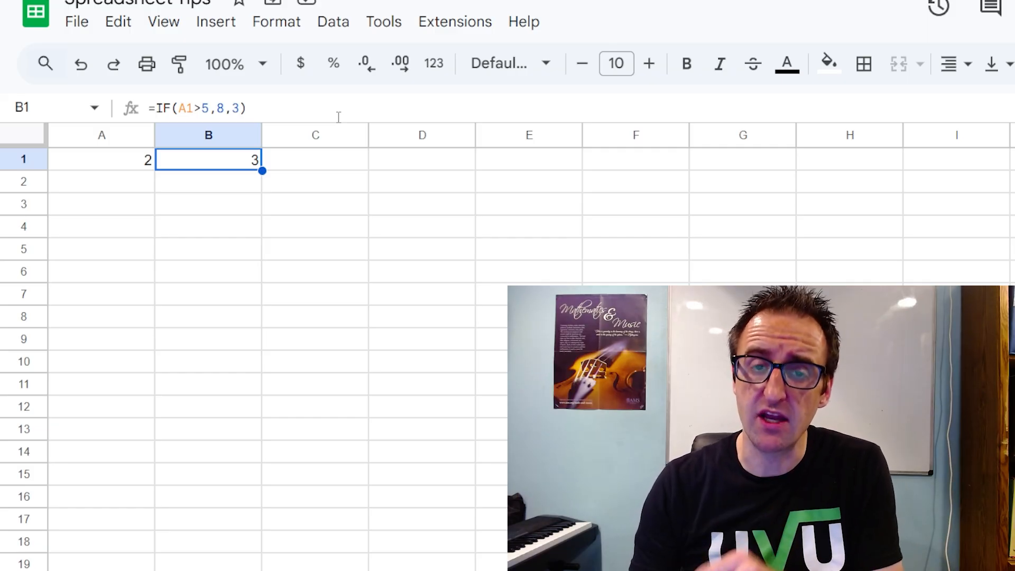
{"action": "key", "text": "Left"}
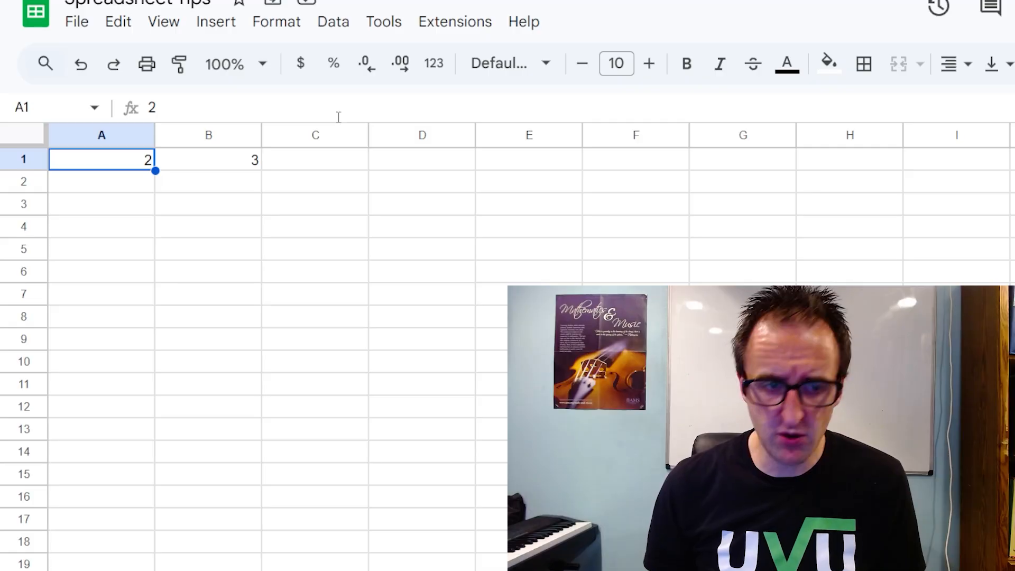
{"action": "type", "text": "7"}
{"action": "key", "text": "Tab"}
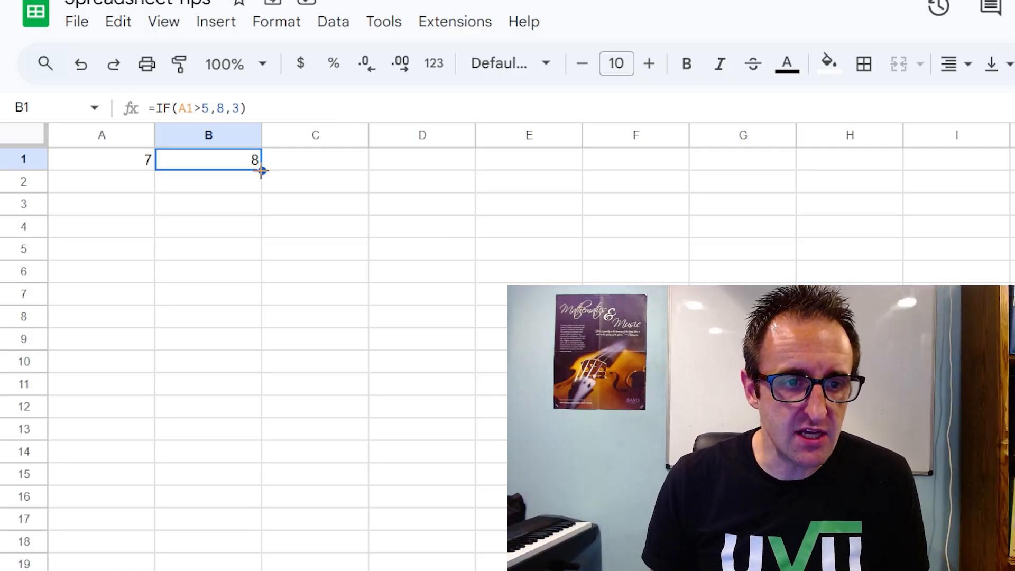
{"action": "left_click_drag", "start_coordinate": [263, 171], "coordinate": [259, 363]}
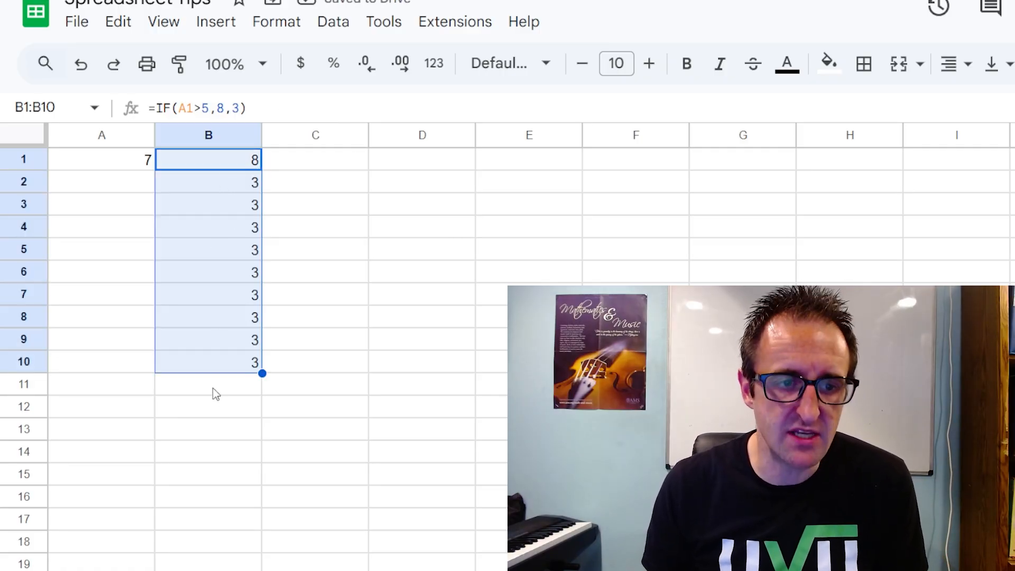
Step: Enter =RANDBETWEEN(0,10) in A1 and fill it down through A10
{"action": "left_click", "coordinate": [116, 192]}
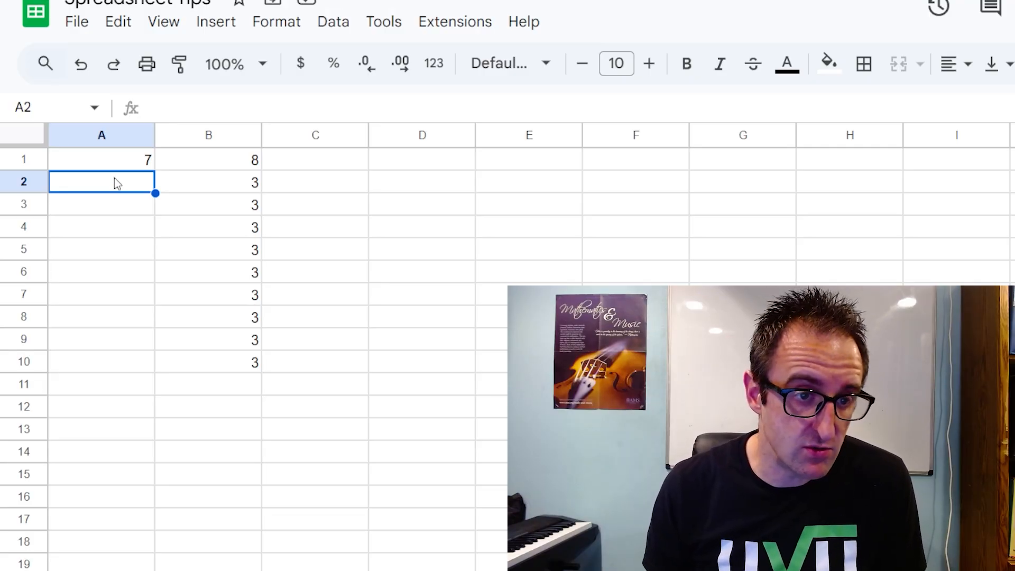
{"action": "left_click_drag", "start_coordinate": [114, 180], "coordinate": [123, 366]}
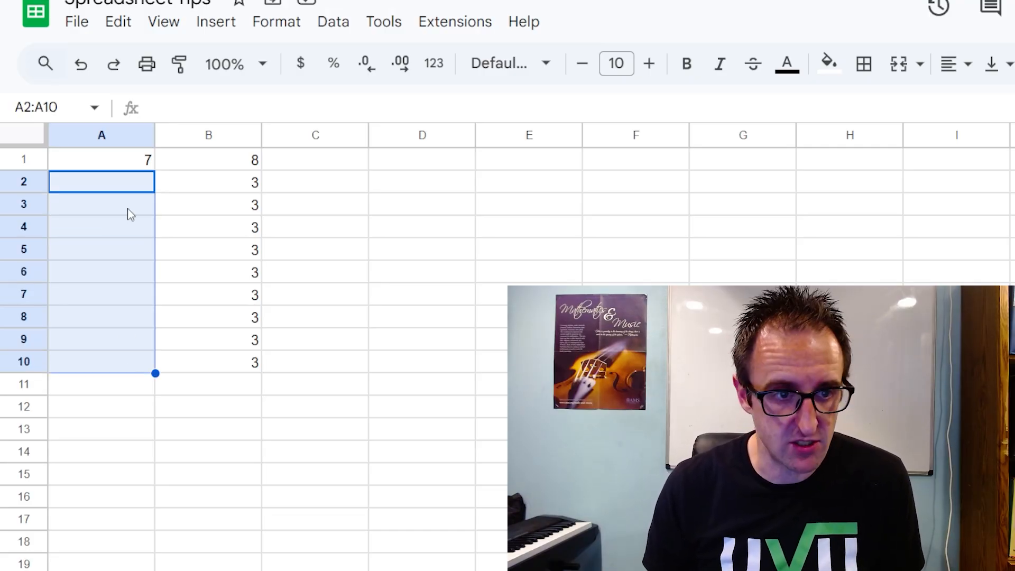
{"action": "left_click", "coordinate": [122, 185]}
{"action": "left_click", "coordinate": [119, 166]}
{"action": "type", "text": "=R"}
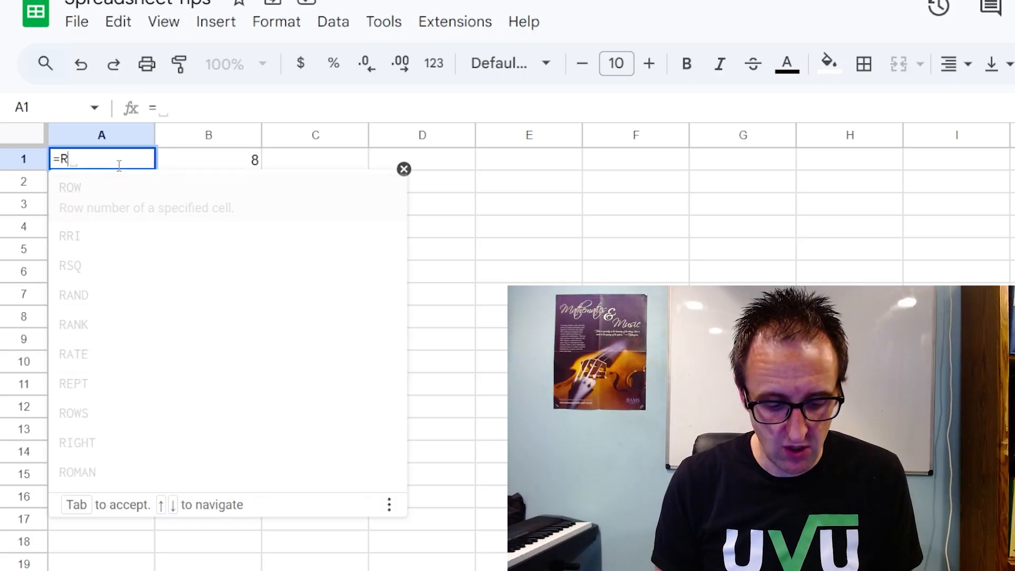
{"action": "type", "text": "ANDBETWEEN("}
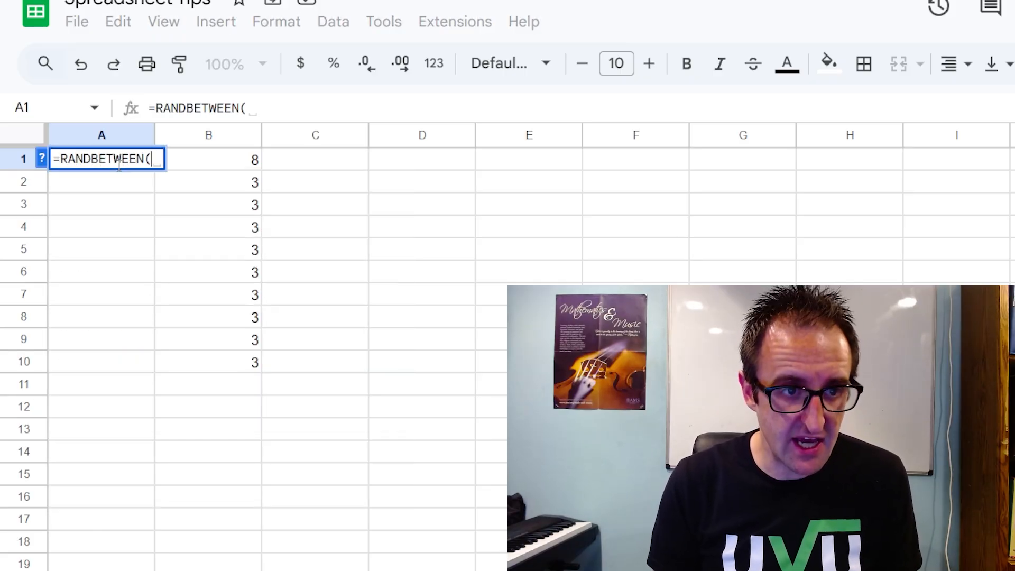
{"action": "type", "text": "0,10"}
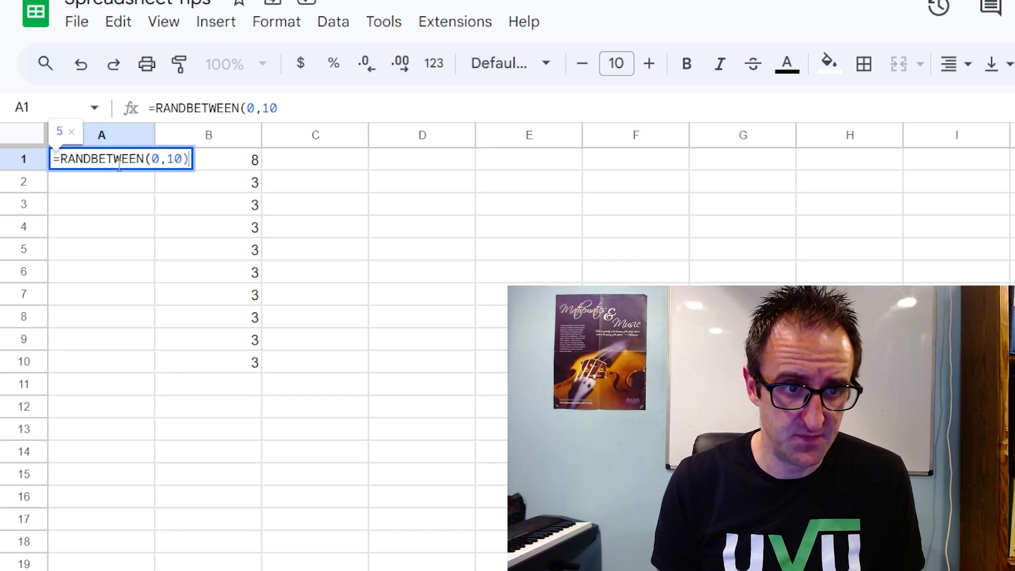
{"action": "key", "text": "Return"}
{"action": "left_click", "coordinate": [145, 167]}
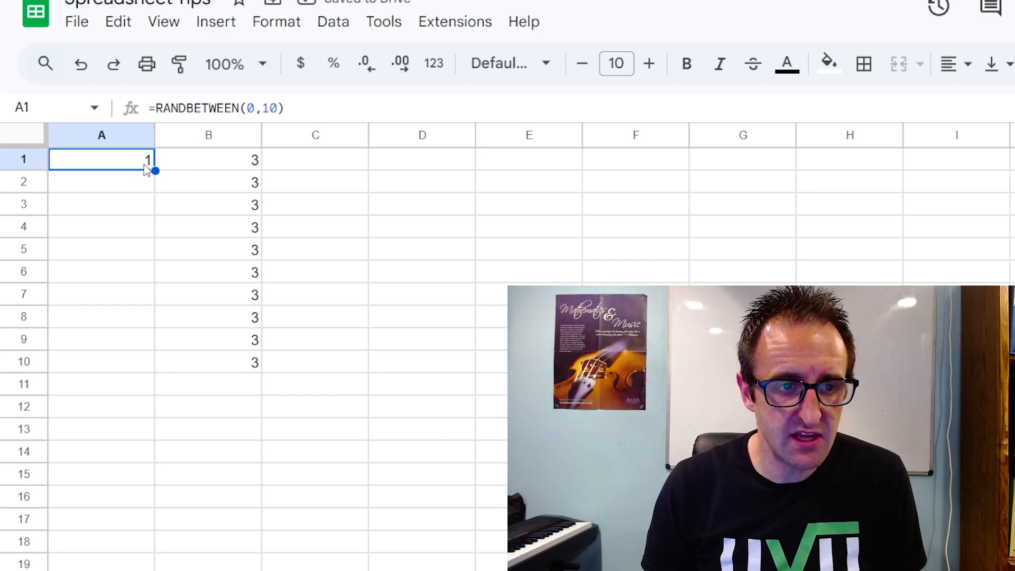
{"action": "left_click_drag", "start_coordinate": [155, 169], "coordinate": [155, 371]}
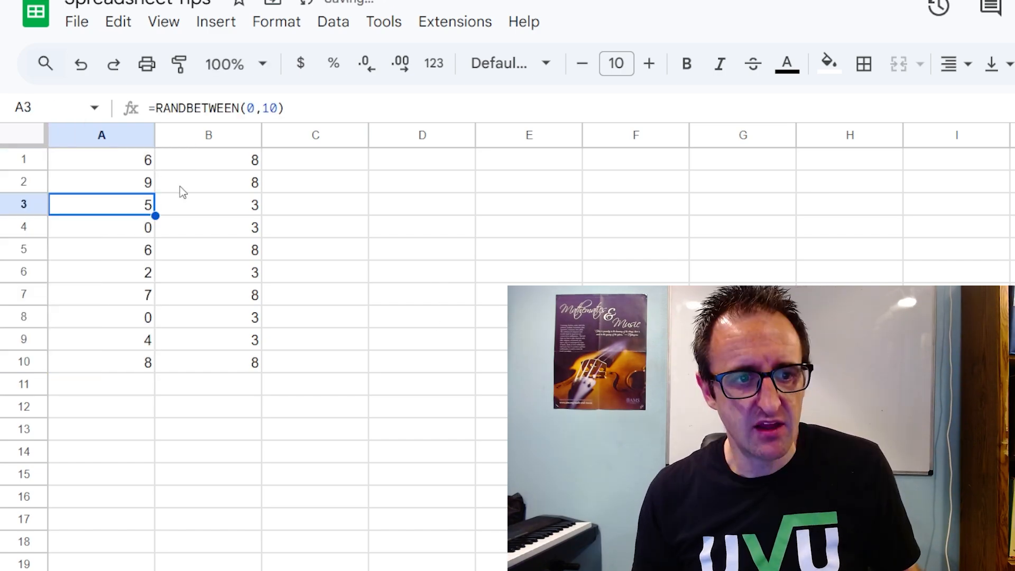
Step: Examine the copied IF formulas in column B and compare their results with the numbers in column A
{"action": "left_click", "coordinate": [180, 186]}
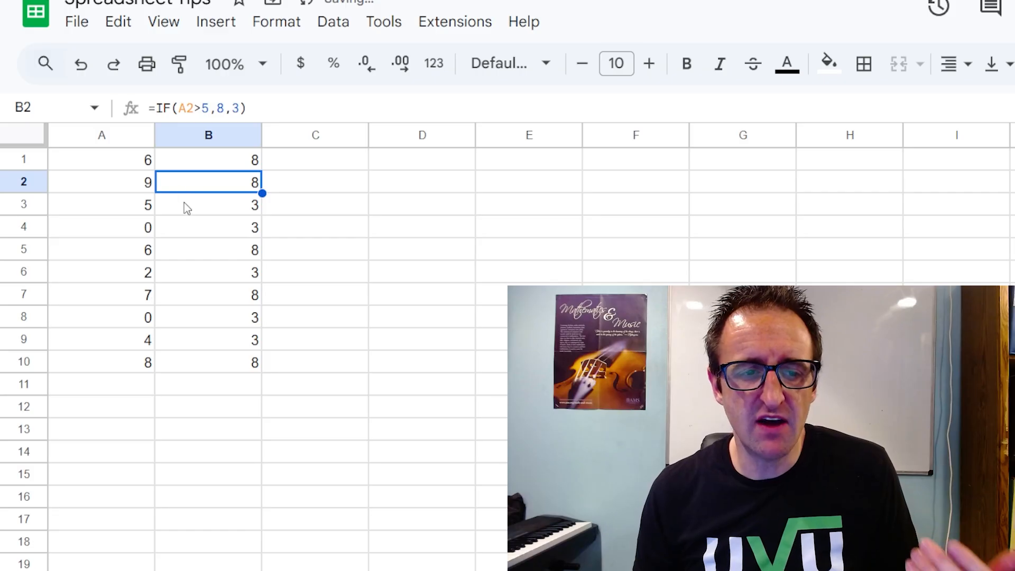
{"action": "left_click", "coordinate": [185, 205]}
{"action": "left_click", "coordinate": [182, 166]}
{"action": "left_click", "coordinate": [183, 177]}
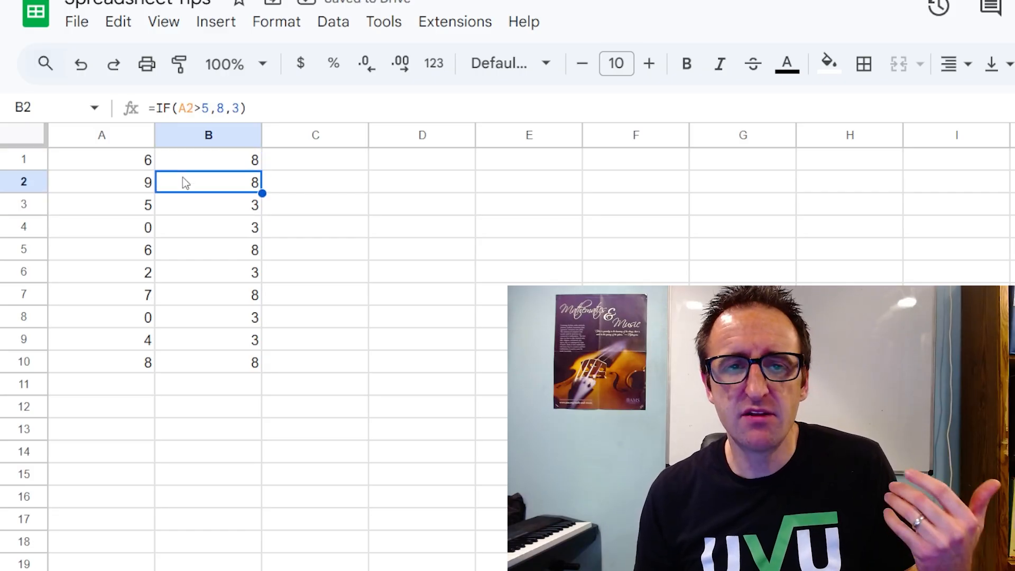
{"action": "left_click", "coordinate": [192, 206]}
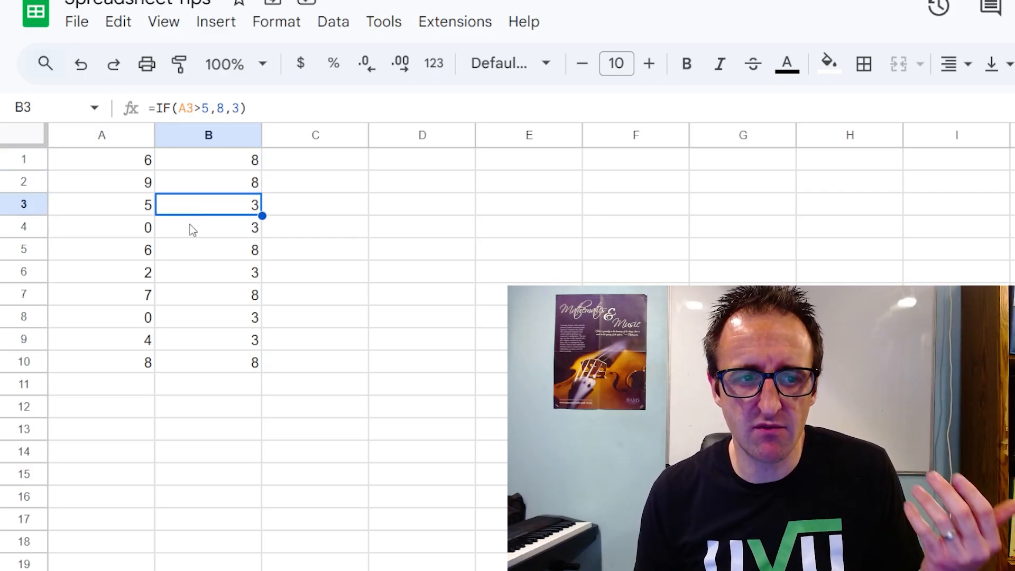
{"action": "left_click", "coordinate": [191, 229]}
{"action": "left_click", "coordinate": [197, 252]}
{"action": "left_click", "coordinate": [196, 267]}
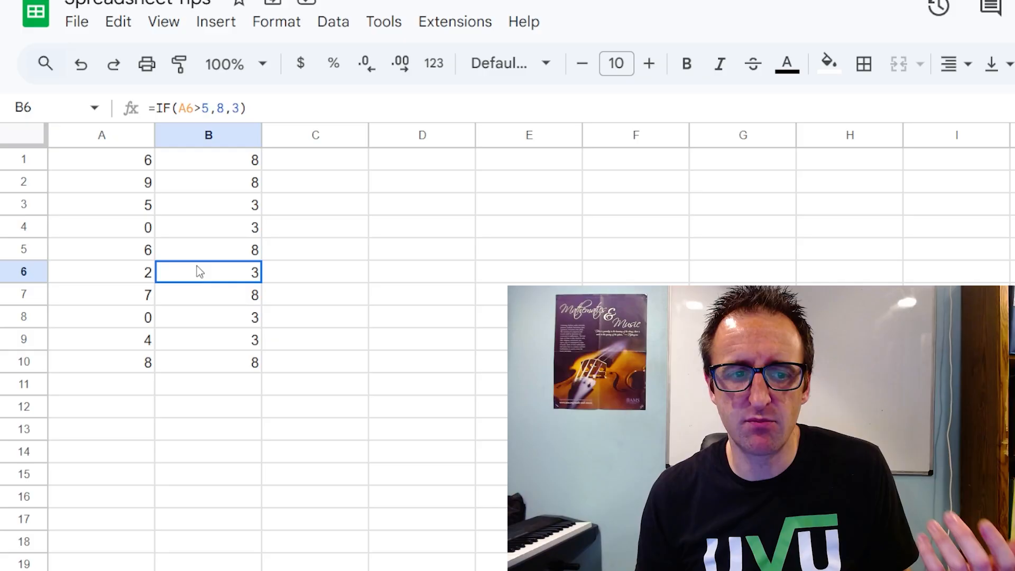
{"action": "left_click", "coordinate": [200, 294]}
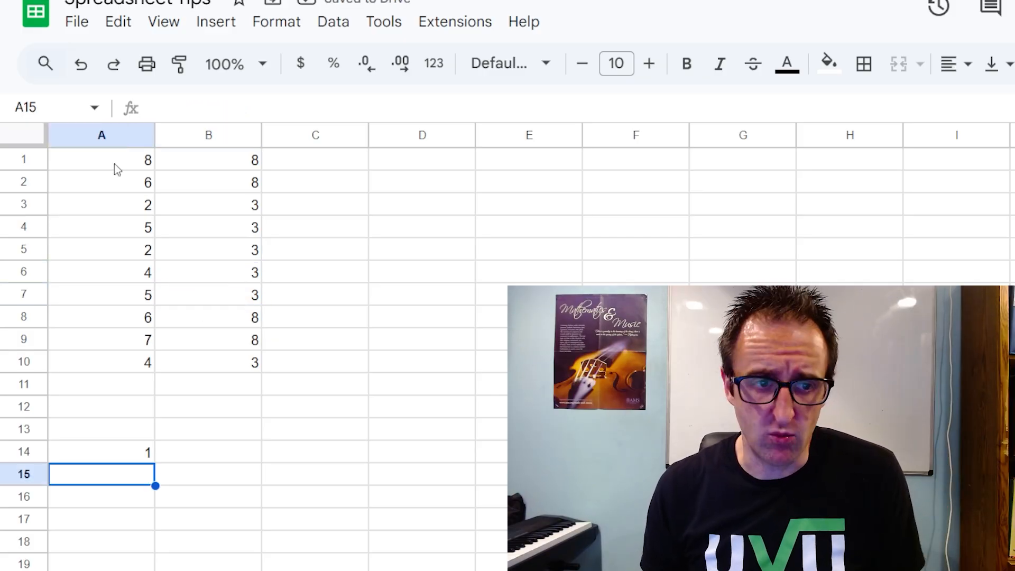
{"action": "left_click", "coordinate": [204, 161]}
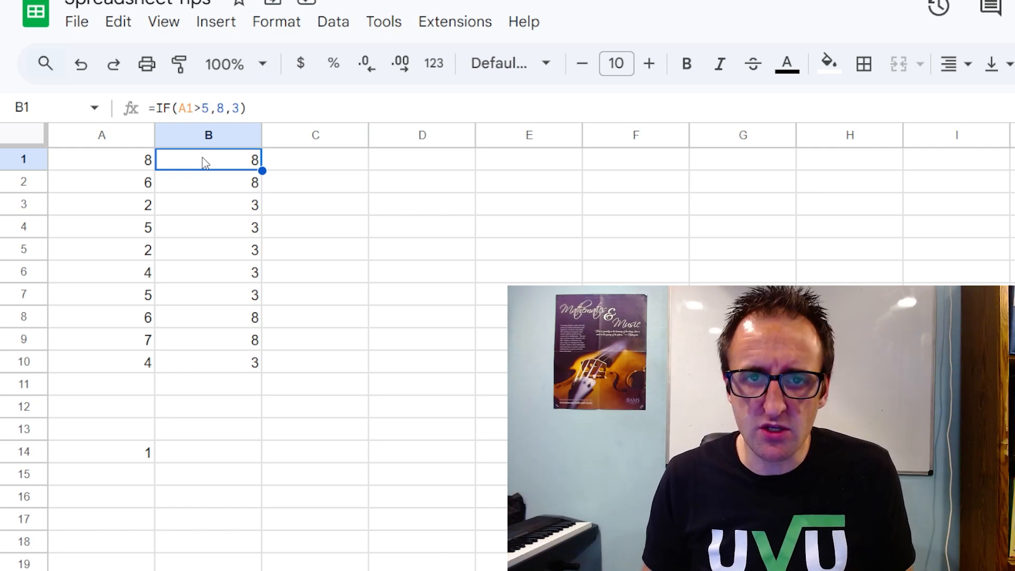
Step: Enter the values 3, 2 and -4 in cells D1, E1 and F1
{"action": "left_click", "coordinate": [428, 162]}
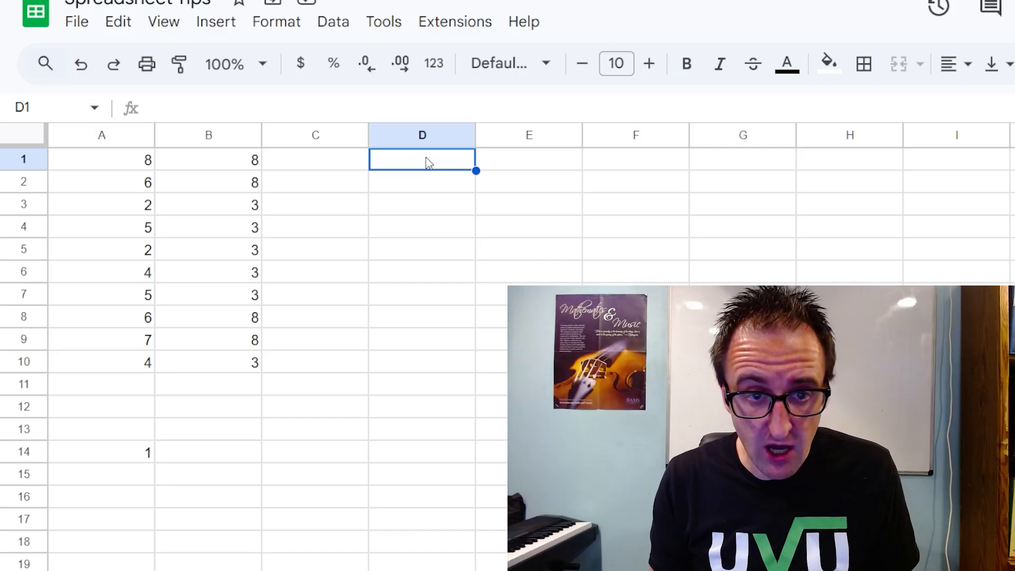
{"action": "type", "text": "3"}
{"action": "key", "text": "Tab"}
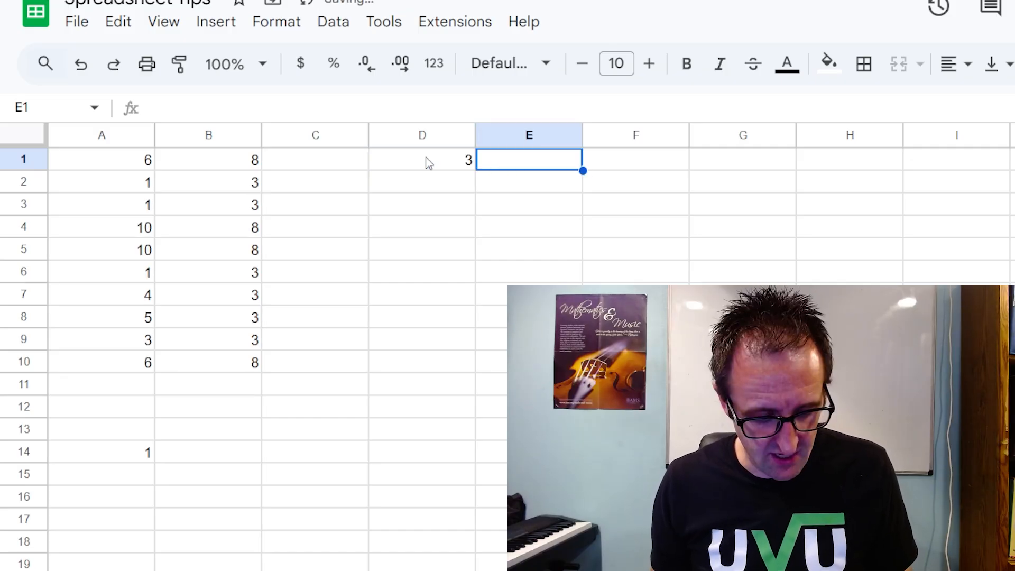
{"action": "type", "text": "2"}
{"action": "key", "text": "Tab"}
{"action": "type", "text": "-4"}
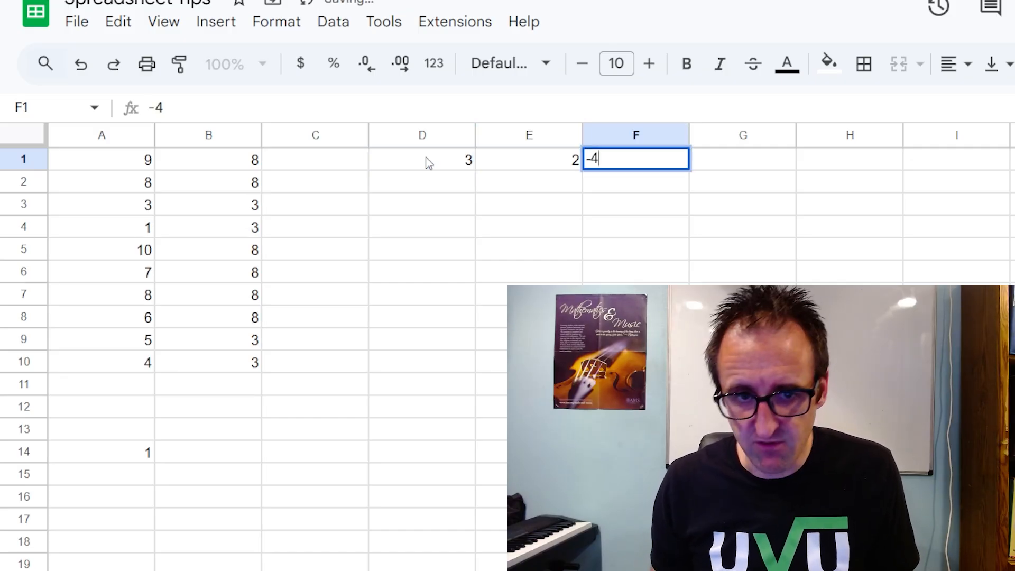
{"action": "key", "text": "Tab"}
Step: Enter the formula =IFS(D1>0,"BOB") in G1
{"action": "type", "text": "="}
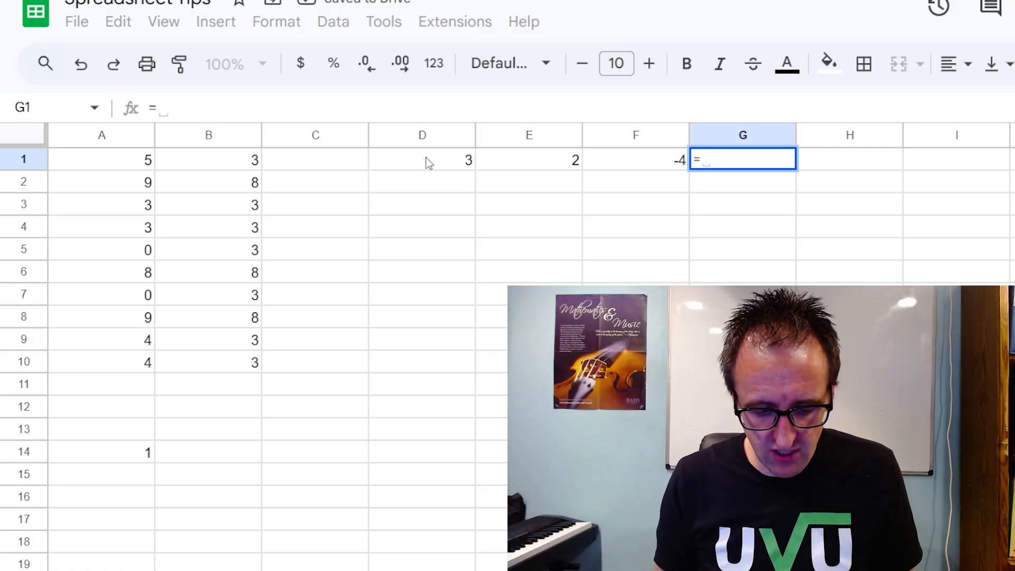
{"action": "type", "text": "IFS("}
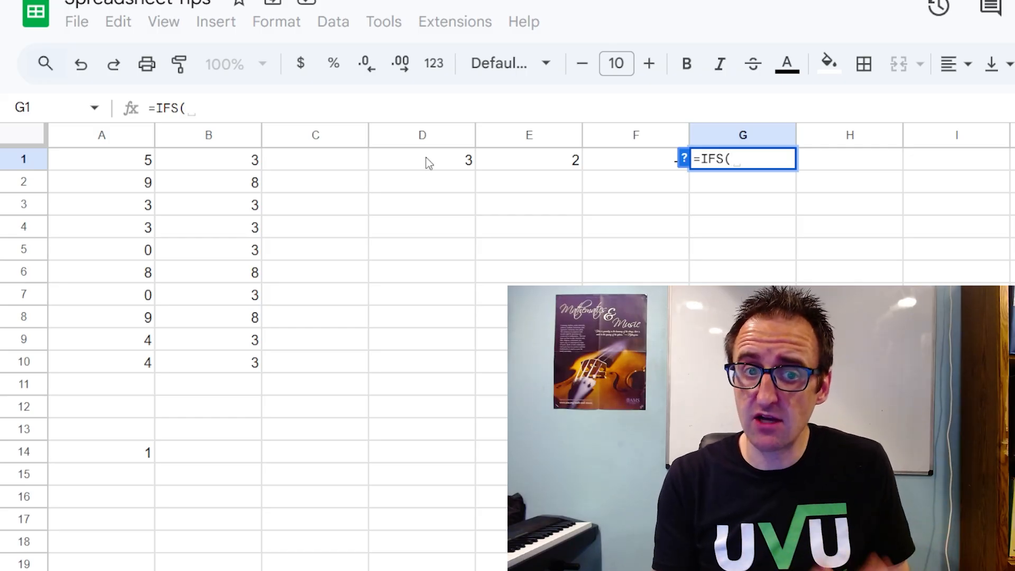
{"action": "left_click", "coordinate": [429, 163]}
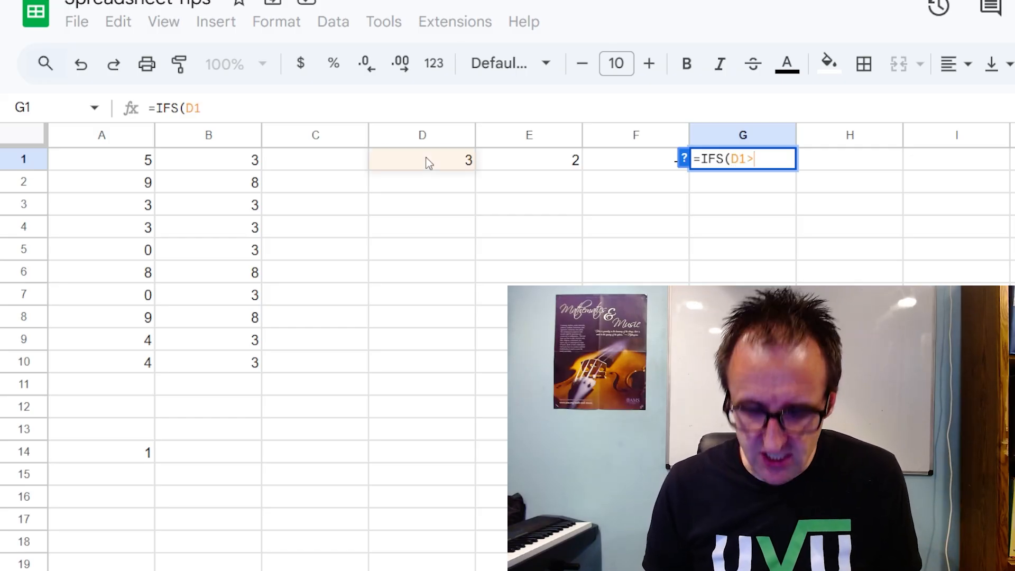
{"action": "type", "text": ">0,"}
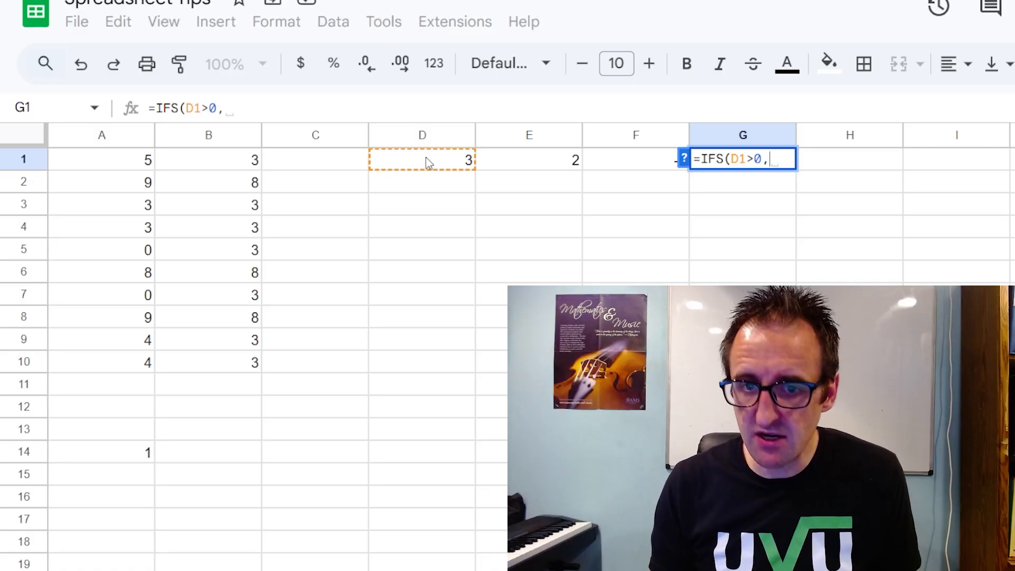
{"action": "left_click", "coordinate": [266, 106]}
{"action": "type", "text": "\"BOB\""}
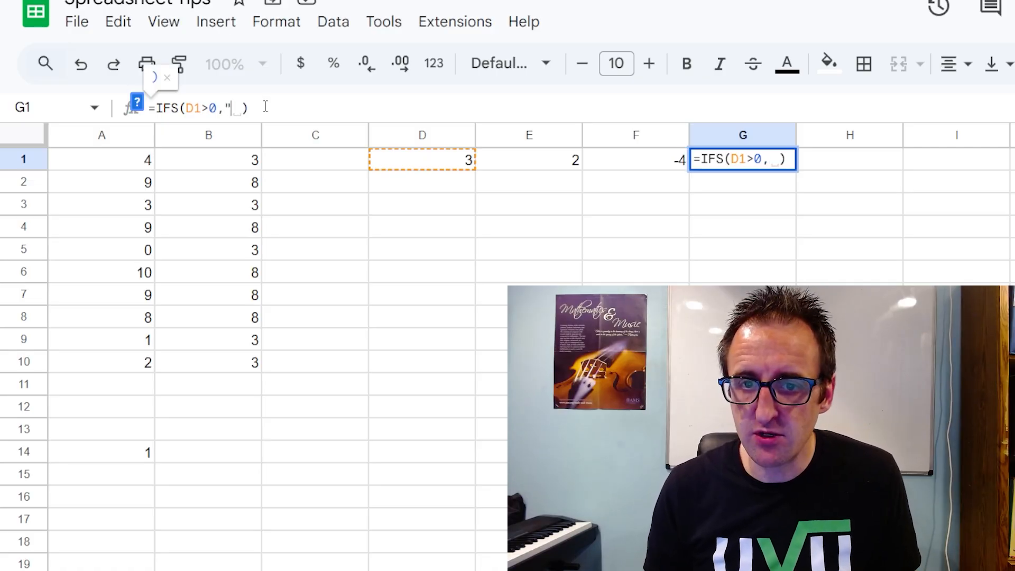
{"action": "key", "text": "Return"}
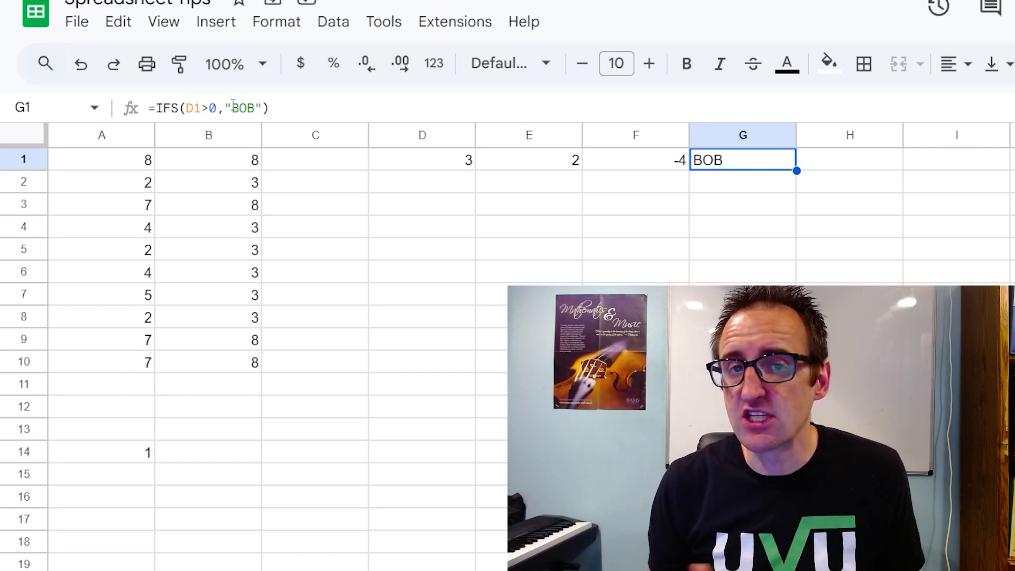
Step: Extend the IFS formula in G1 with a second condition, E1<=4, that returns "CAKE"
{"action": "double_click", "coordinate": [748, 169]}
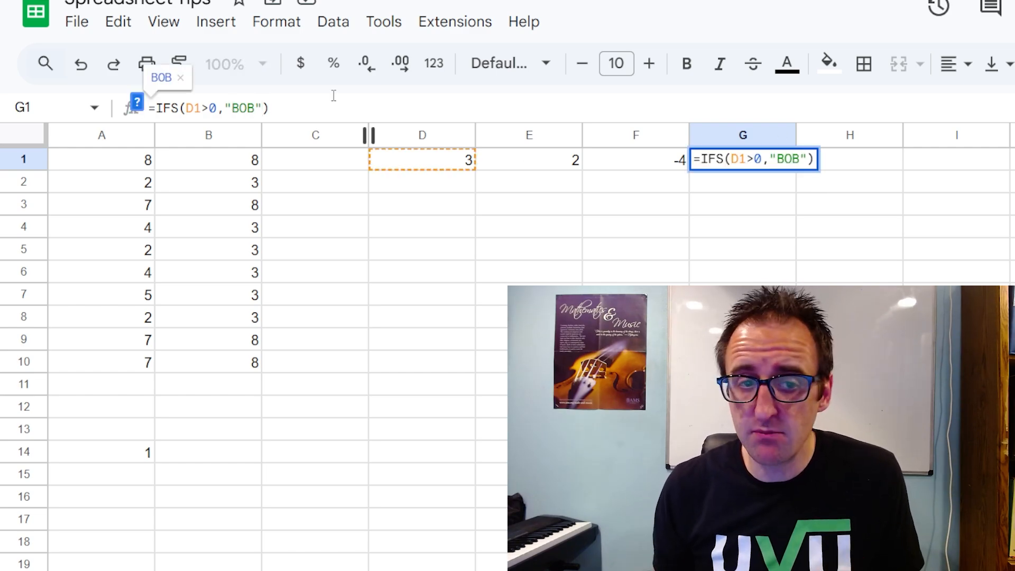
{"action": "type", "text": ","}
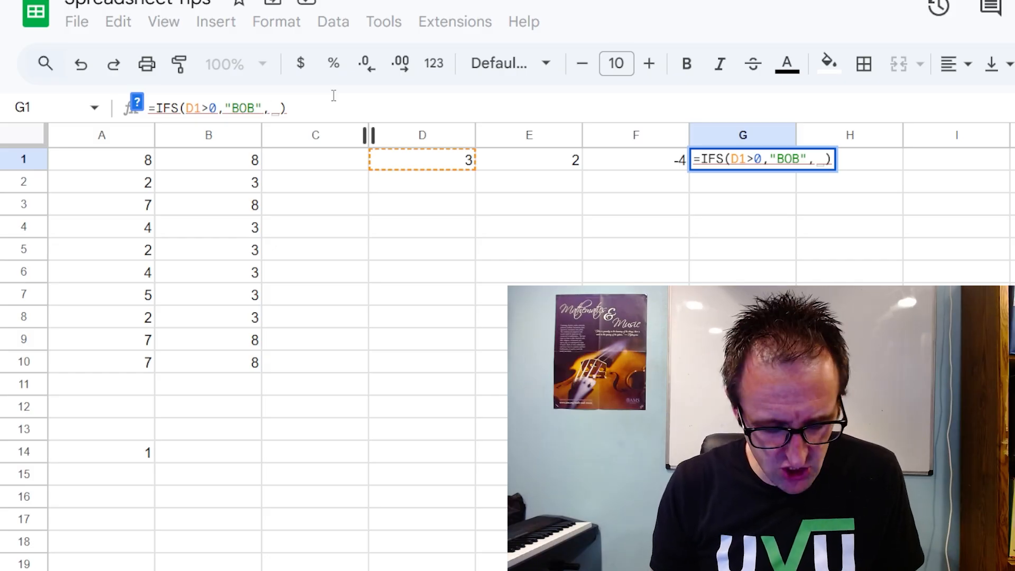
{"action": "type", "text": "E1"}
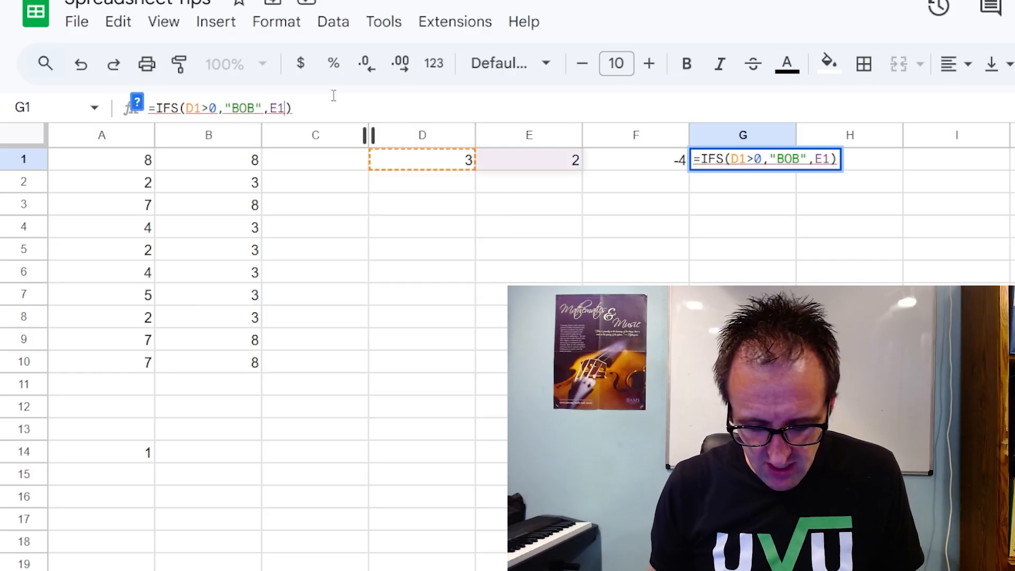
{"action": "type", "text": "<"}
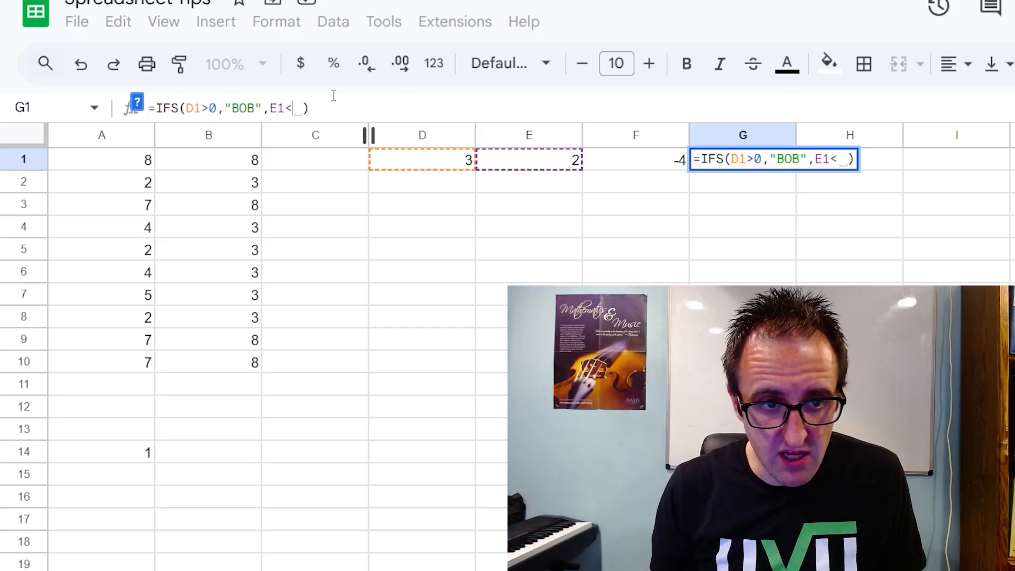
{"action": "type", "text": "=4,\""}
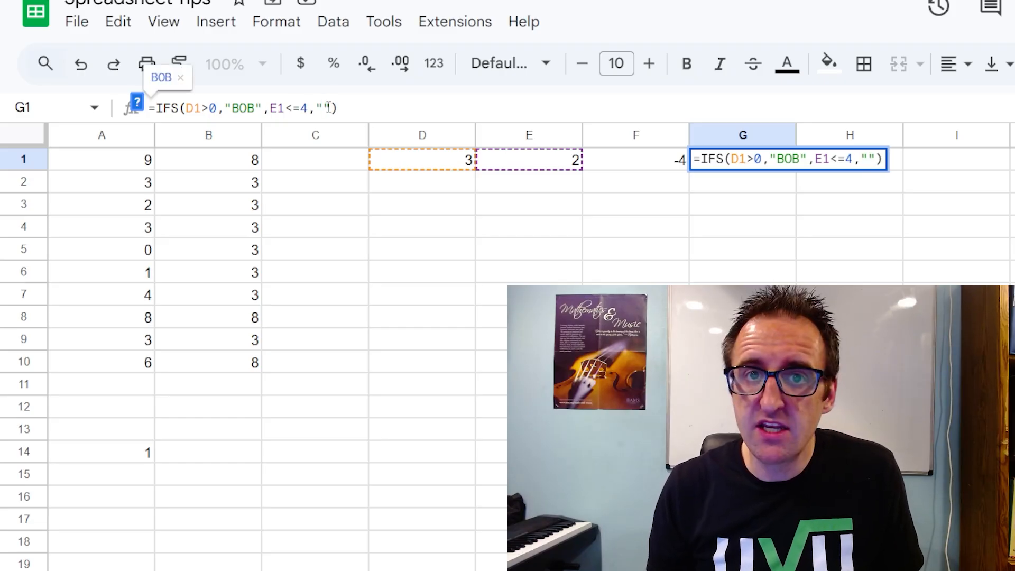
{"action": "type", "text": "CAKE"}
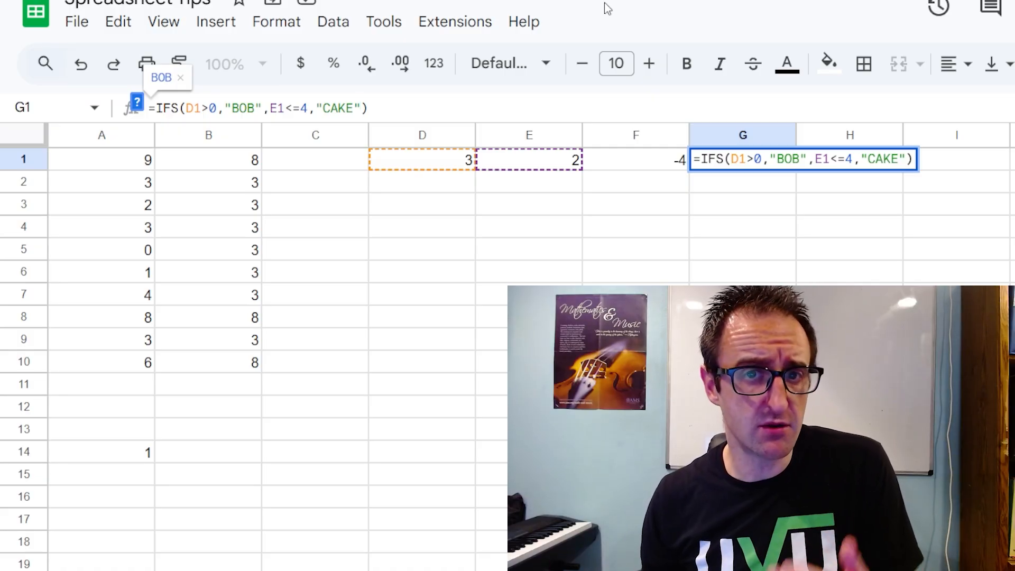
{"action": "key", "text": "Return"}
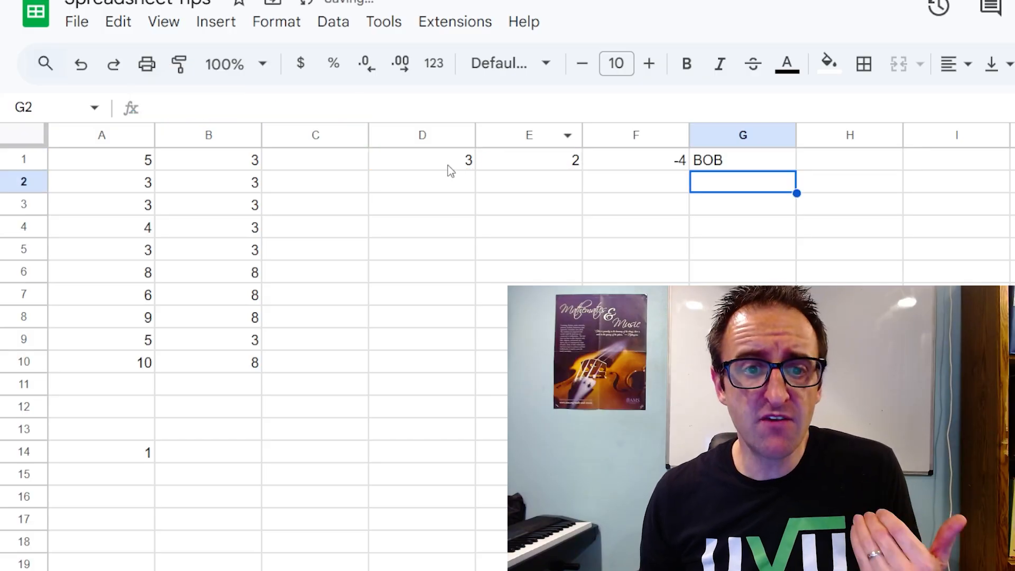
Step: Change the value in D1 to -3
{"action": "left_click", "coordinate": [449, 167]}
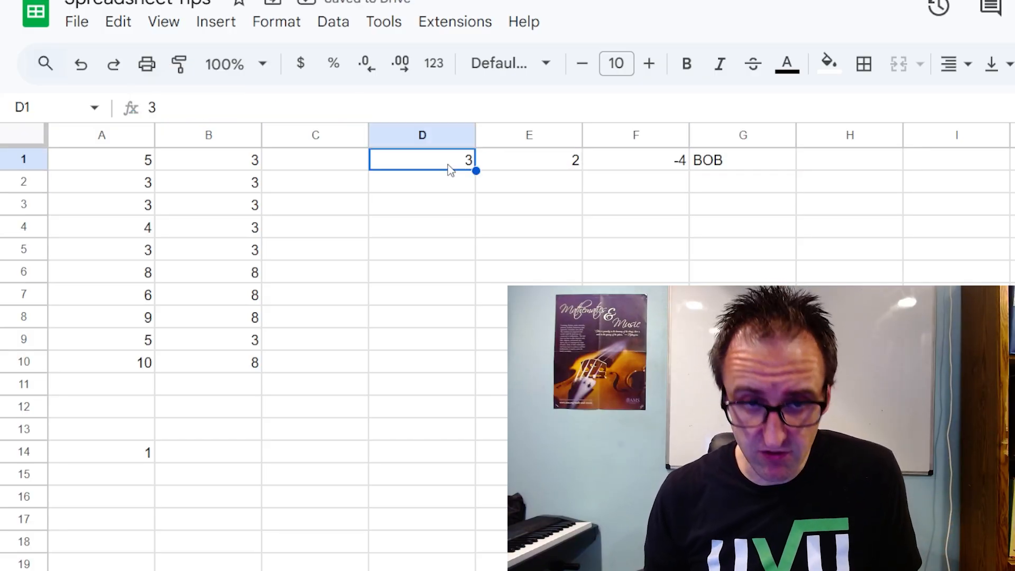
{"action": "type", "text": "-3"}
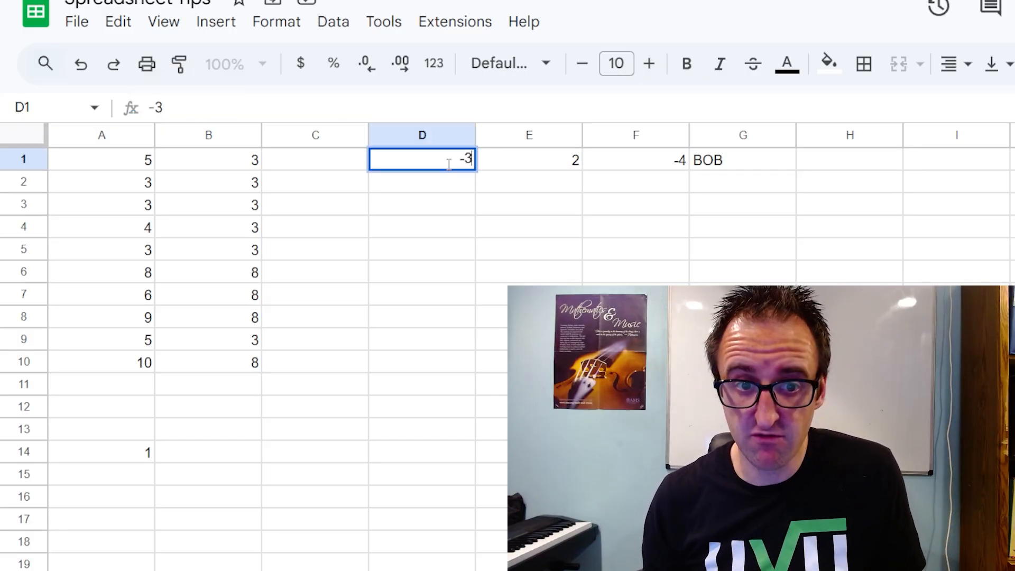
{"action": "key", "text": "Return"}
Step: Add a third condition to the IFS formula in G1, F1=-4, that returns "WORM"
{"action": "key", "text": "Up"}
{"action": "key", "text": "Right"}
{"action": "key", "text": "Right"}
{"action": "key", "text": "Right"}
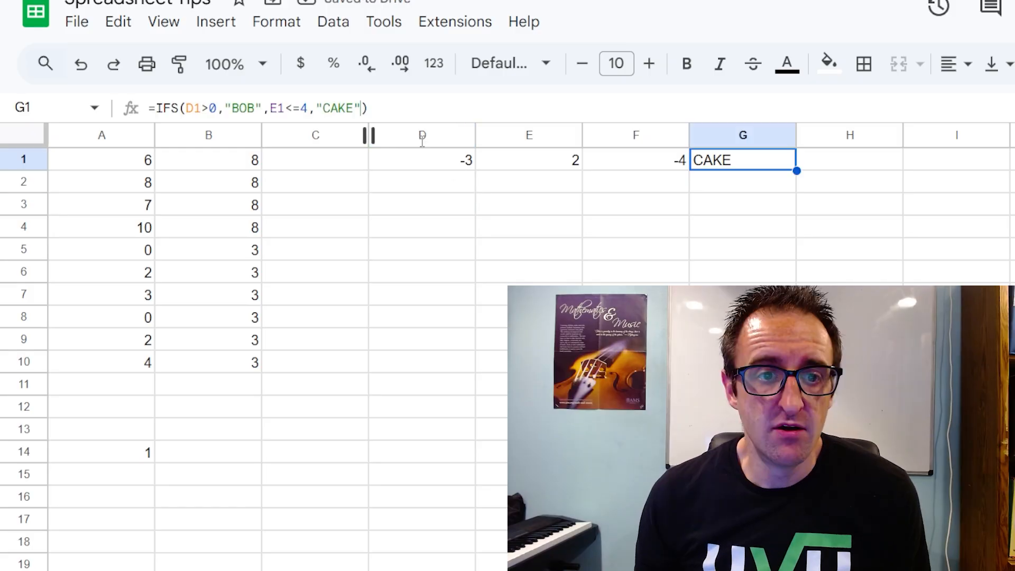
{"action": "key", "text": "F2"}
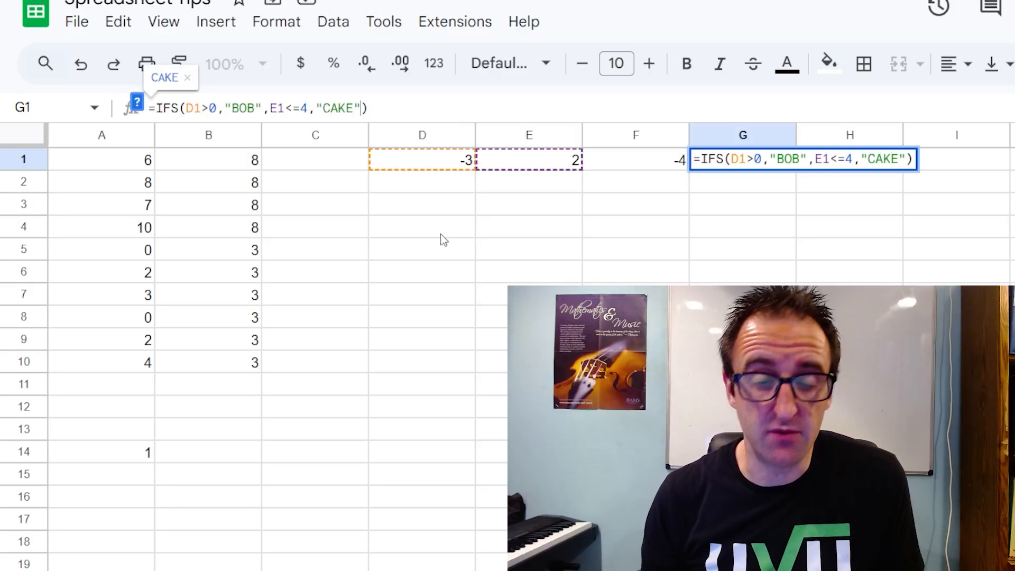
{"action": "type", "text": ",F1"}
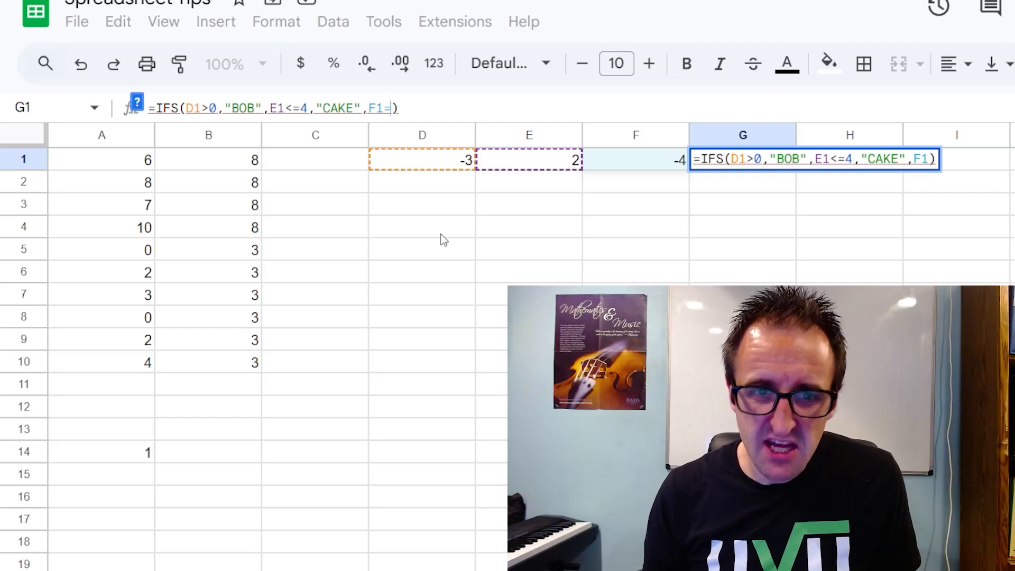
{"action": "type", "text": "=-4,\"WORM\""}
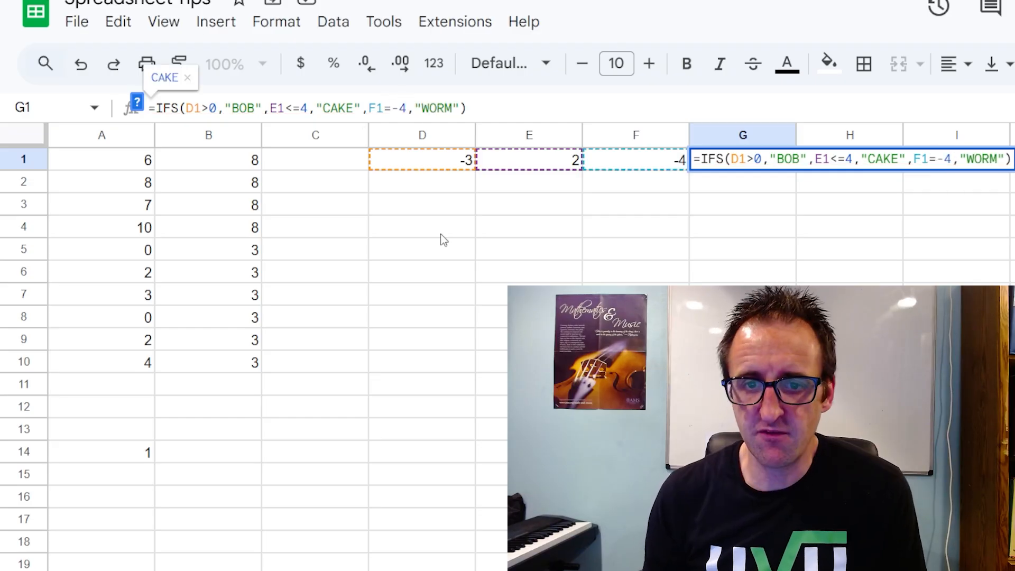
{"action": "key", "text": "Return"}
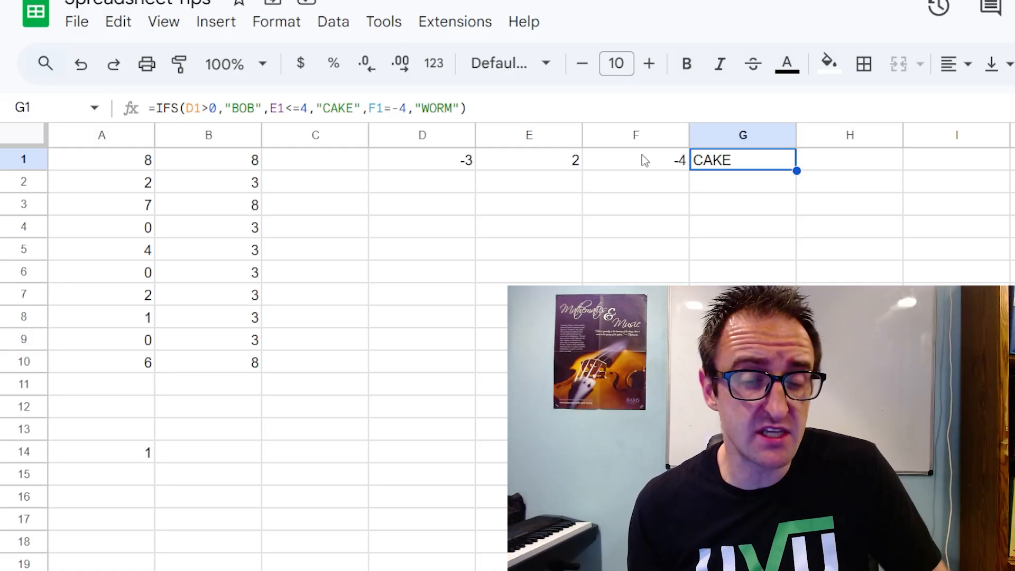
Step: Change the value in E1 to 5 and check the IFS formula in G1
{"action": "left_click", "coordinate": [566, 158]}
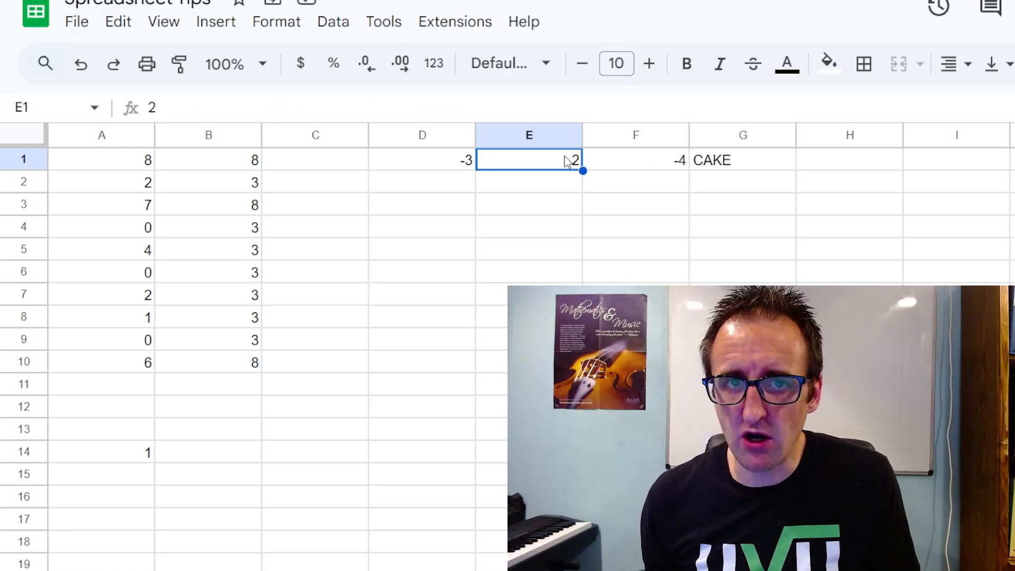
{"action": "type", "text": "5"}
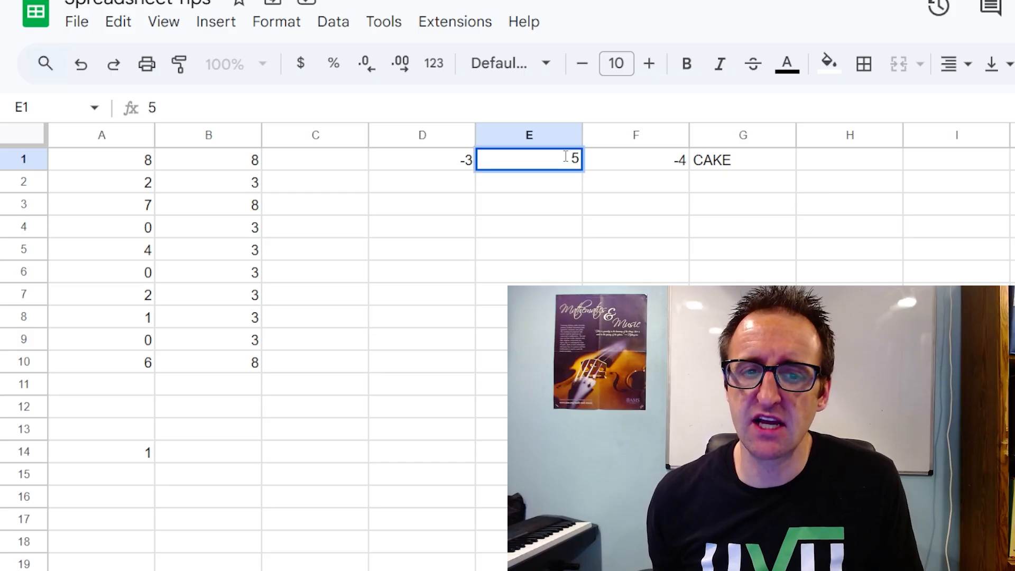
{"action": "key", "text": "Return"}
{"action": "left_click", "coordinate": [754, 157]}
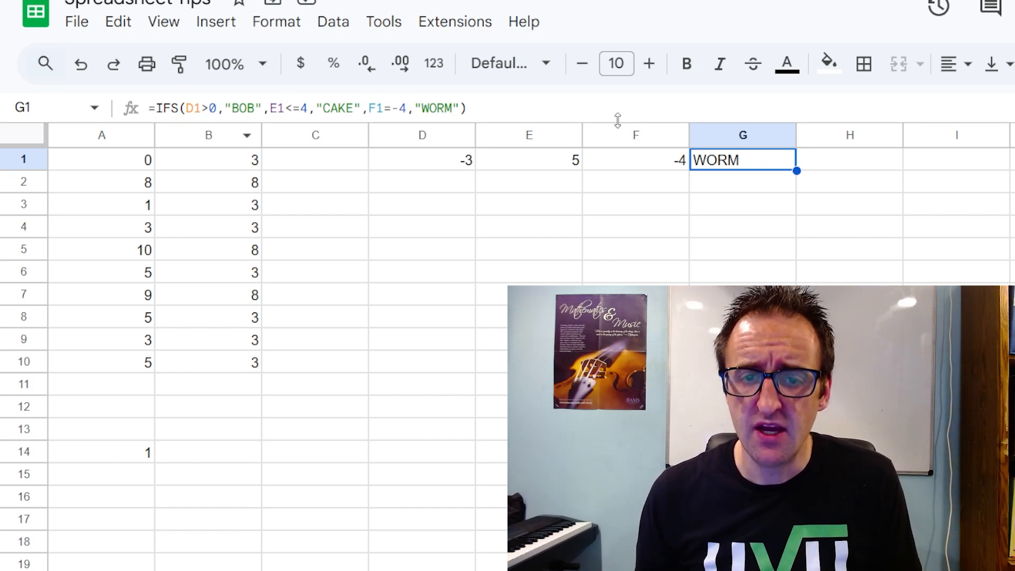
Step: Change the value in F1 to -5
{"action": "left_click", "coordinate": [681, 166]}
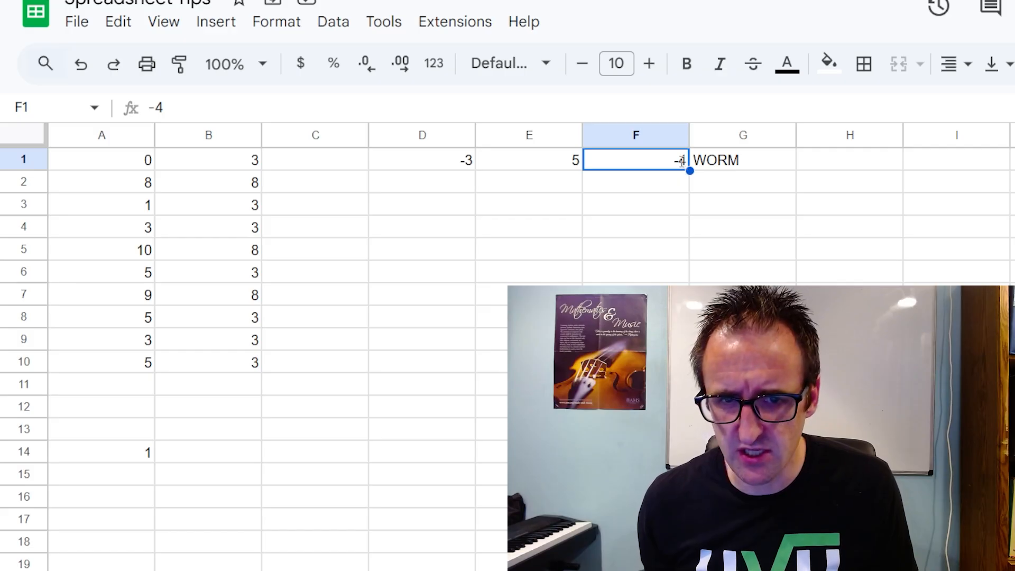
{"action": "type", "text": "-5"}
{"action": "key", "text": "Return"}
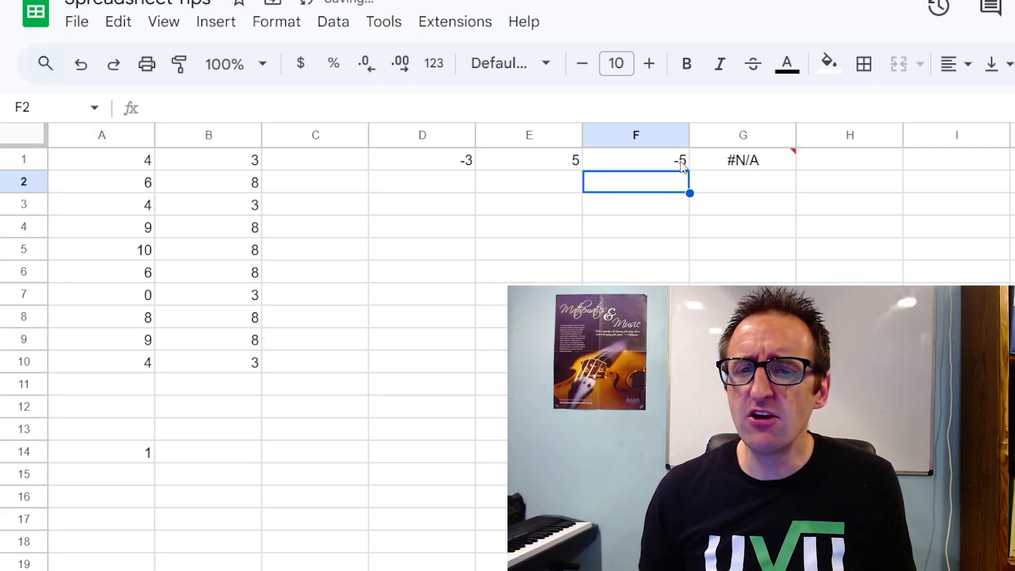
Step: Add a final catch-all pair to the IFS formula in G1, with TRUE returning "LAST CALL"
{"action": "left_click", "coordinate": [746, 168]}
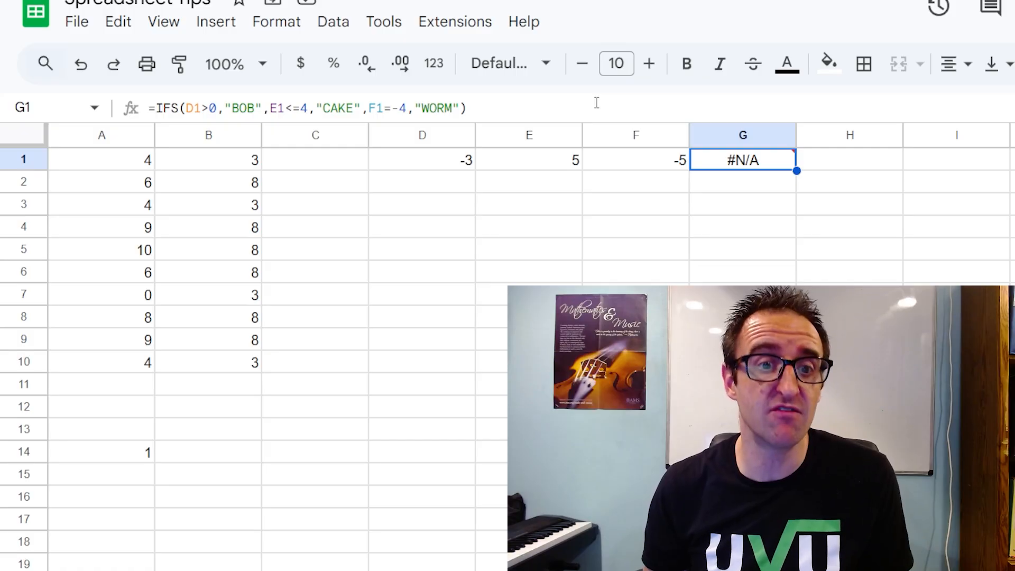
{"action": "left_click", "coordinate": [462, 106]}
{"action": "type", "text": ","}
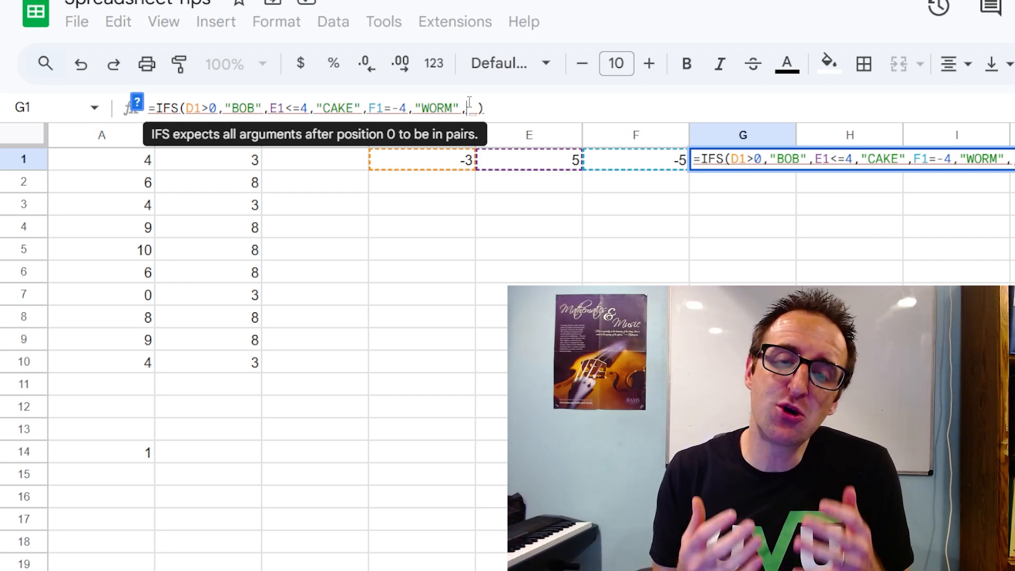
{"action": "type", "text": "TRU"}
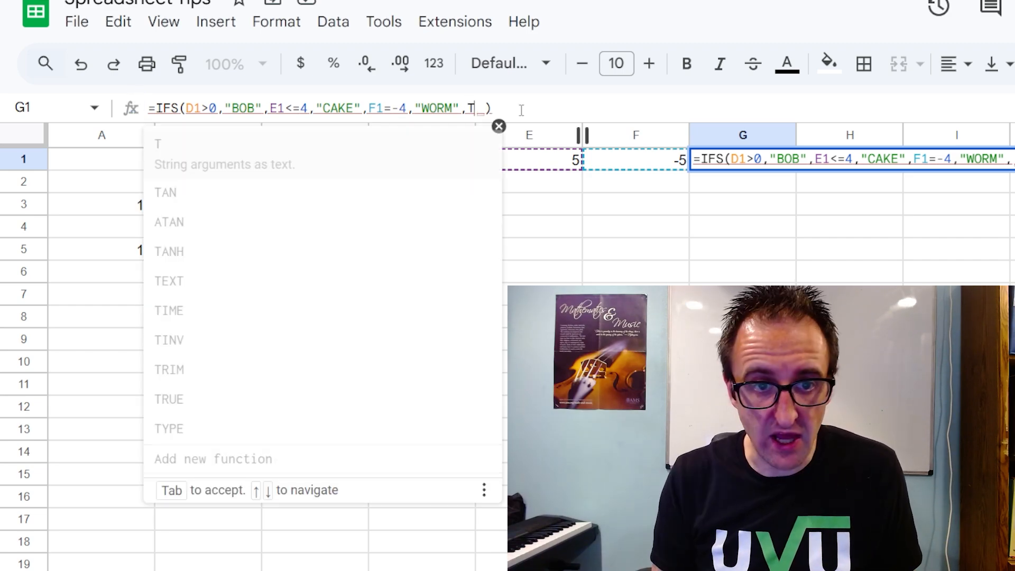
{"action": "key", "text": "Tab"}
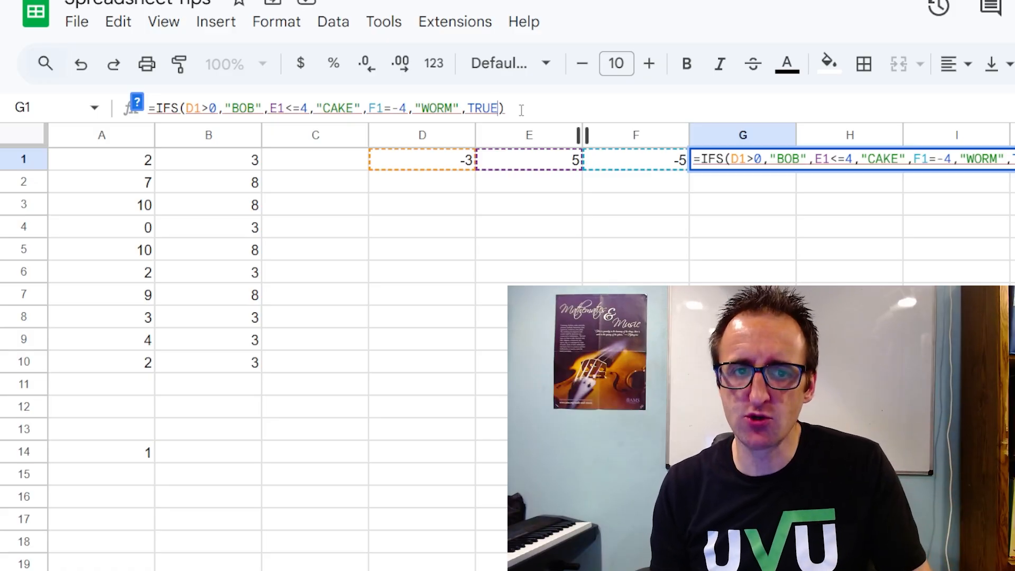
{"action": "type", "text": ",\"LAST CALL"}
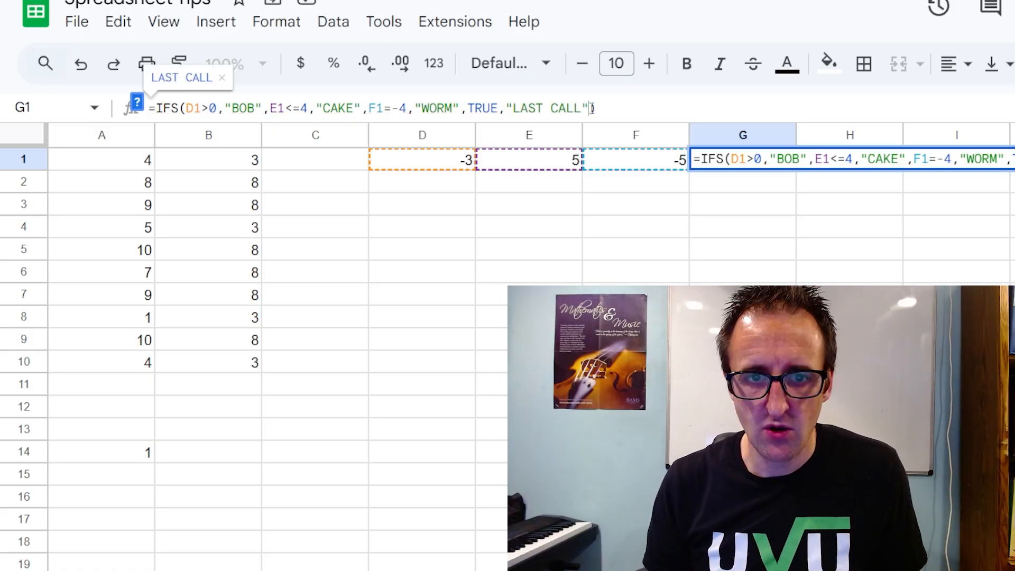
{"action": "type", "text": "\""}
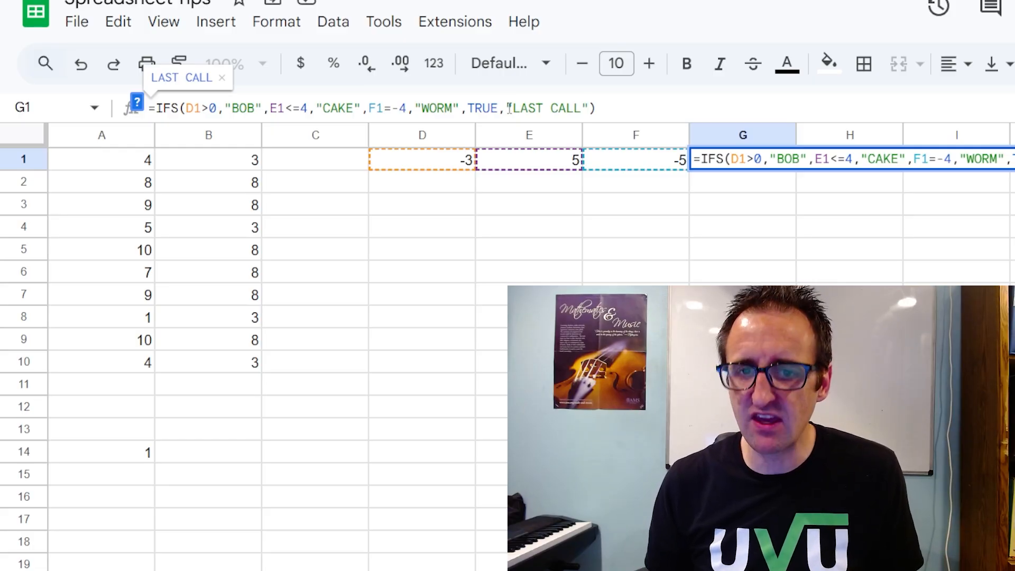
{"action": "key", "text": "Return"}
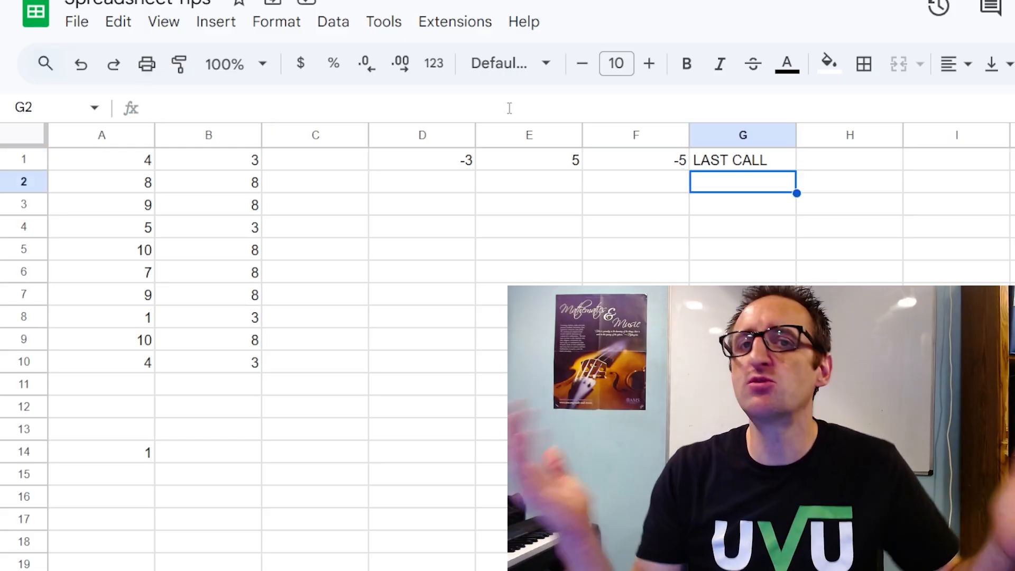